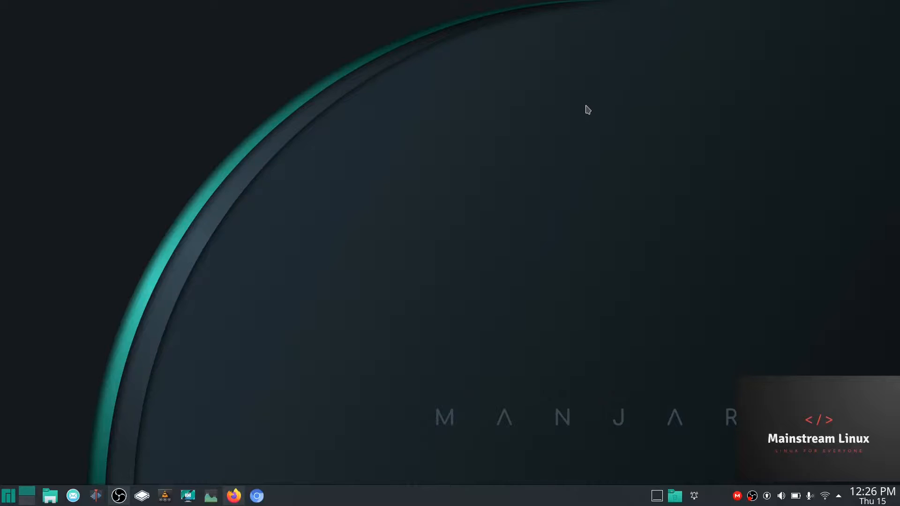
- Open the Manjaro application launcher from the taskbar
click(8, 497)
- Search Add/Remove Software for 'libreoffice' packages, review the versions, then close it
click(65, 333)
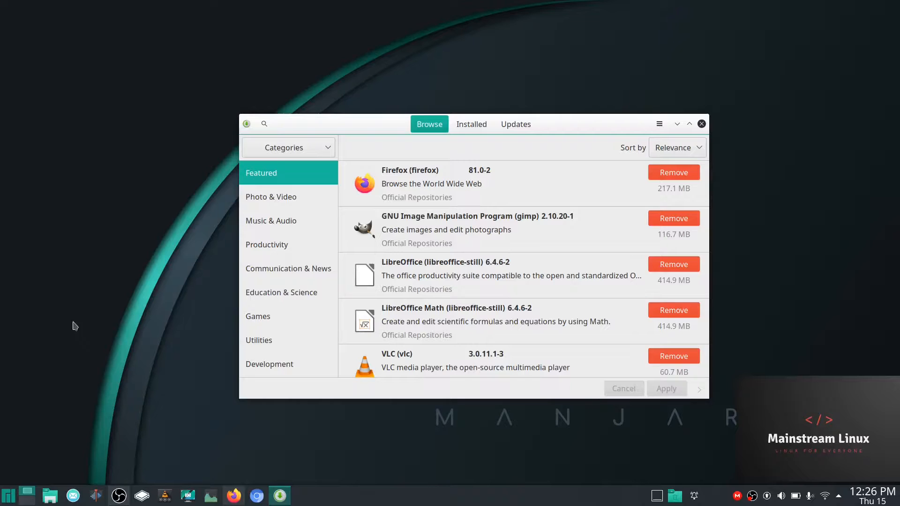
click(264, 124)
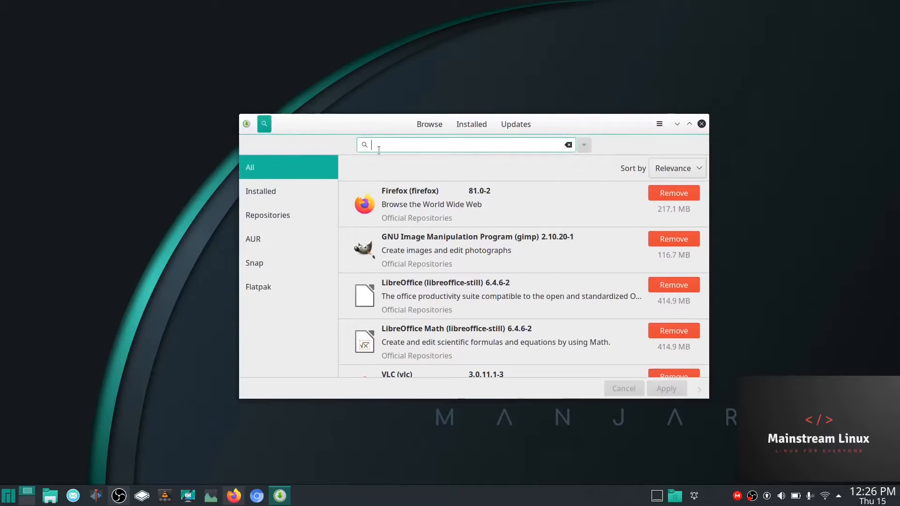
text(li)
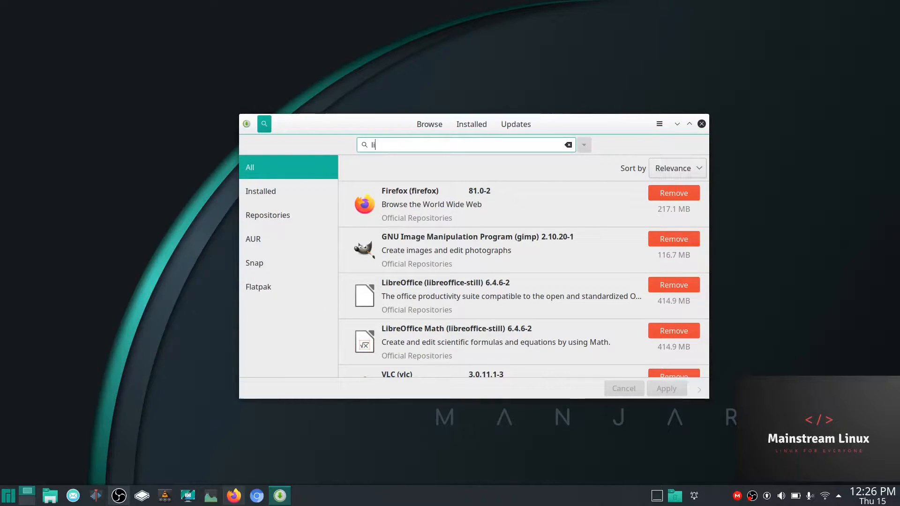
text(breoffice)
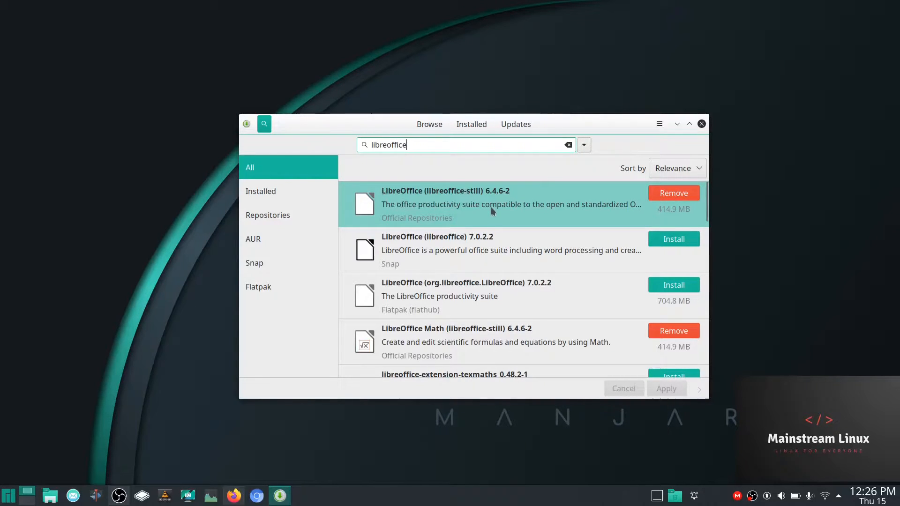
click(702, 125)
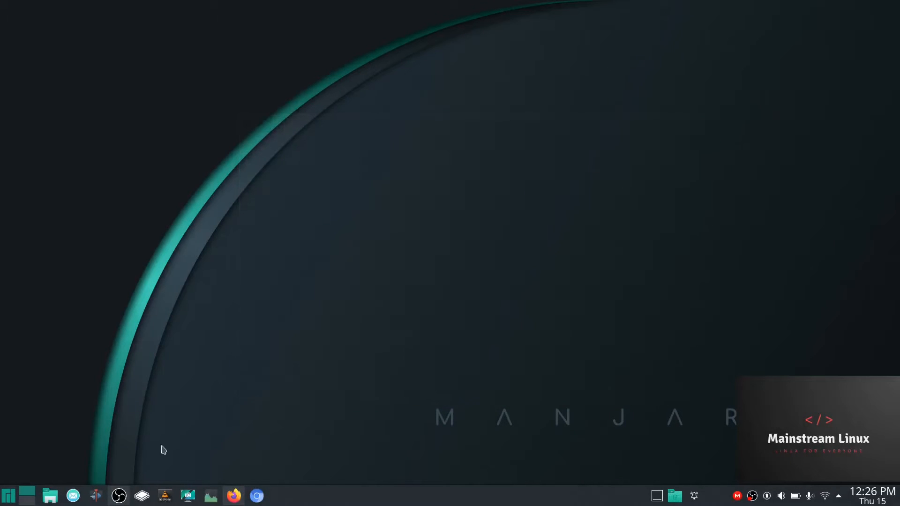
- Restore the Firefox fonts article and scroll down to its sudo apt install command
mouse_move(234, 498)
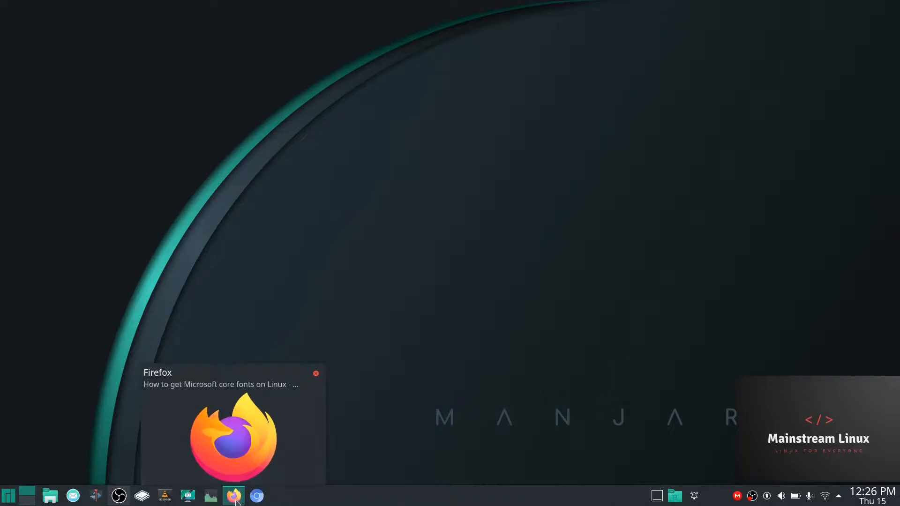
click(235, 498)
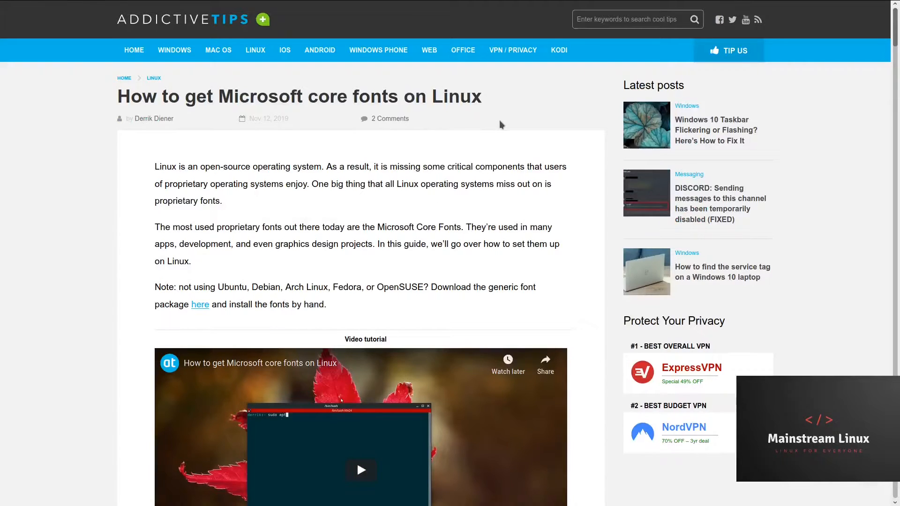
scroll(501, 124, down, 5)
scroll(501, 123, down, 4)
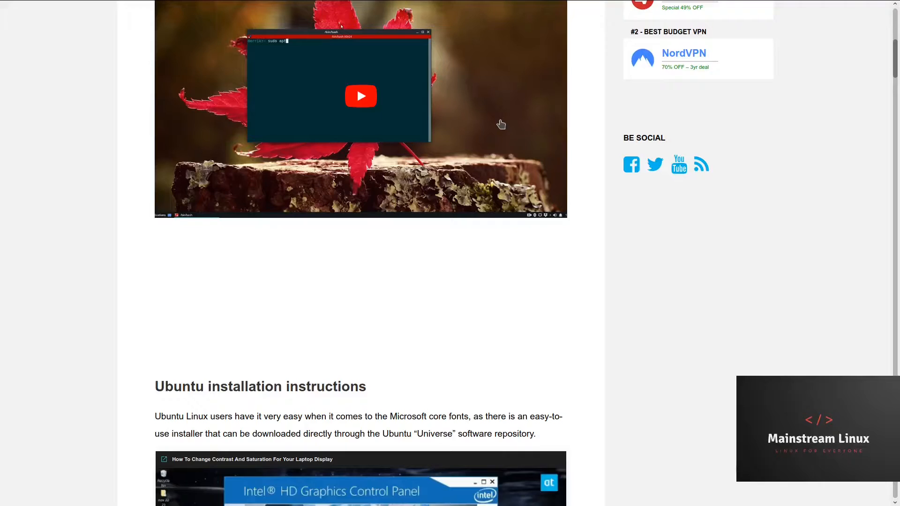
scroll(472, 115, down, 4)
scroll(472, 166, down, 15)
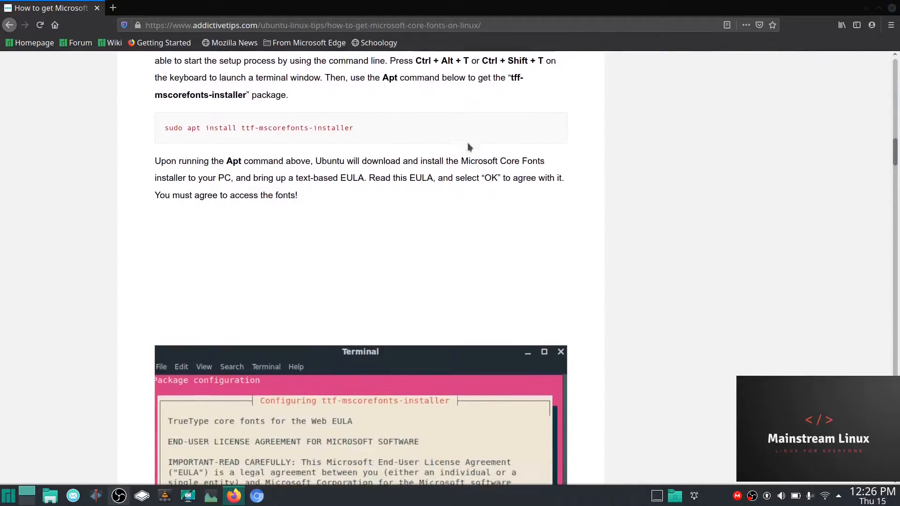
- Launch Konsole and tile it beside the Firefox article
click(6, 498)
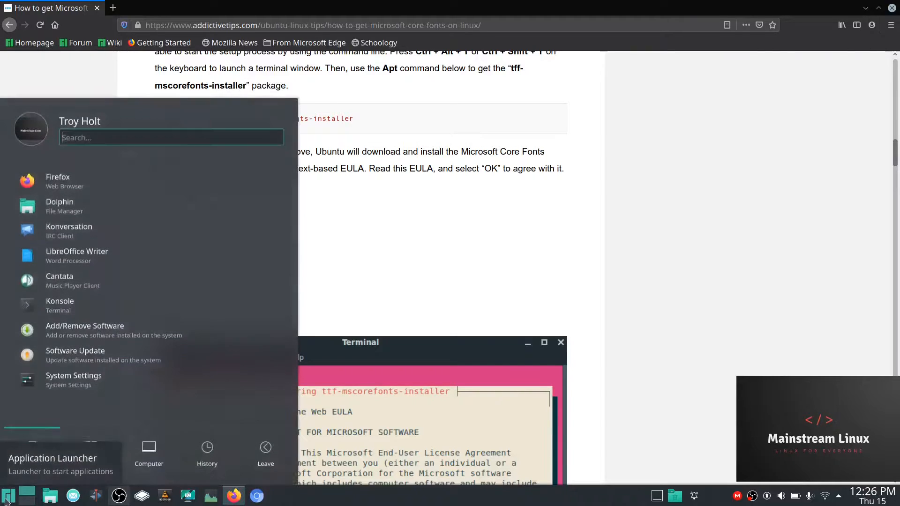
click(59, 302)
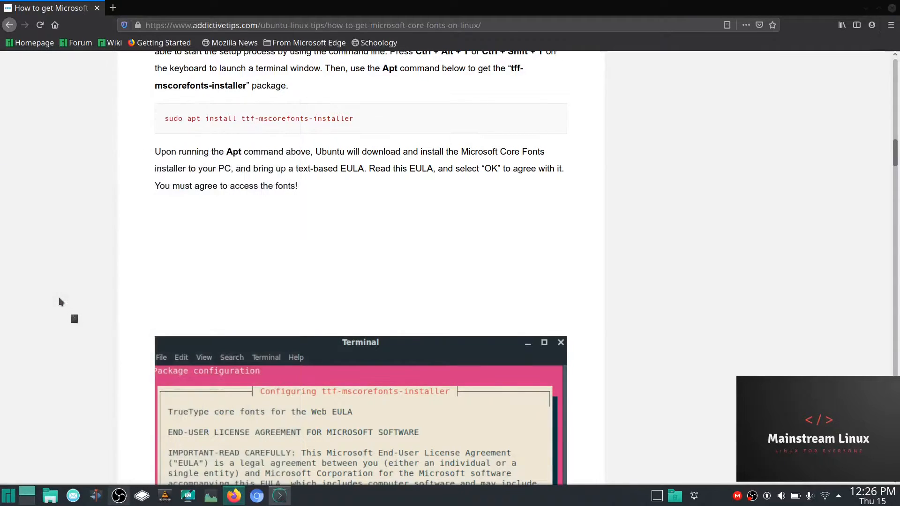
drag(672, 155, 896, 130)
drag(350, 11, 1, 70)
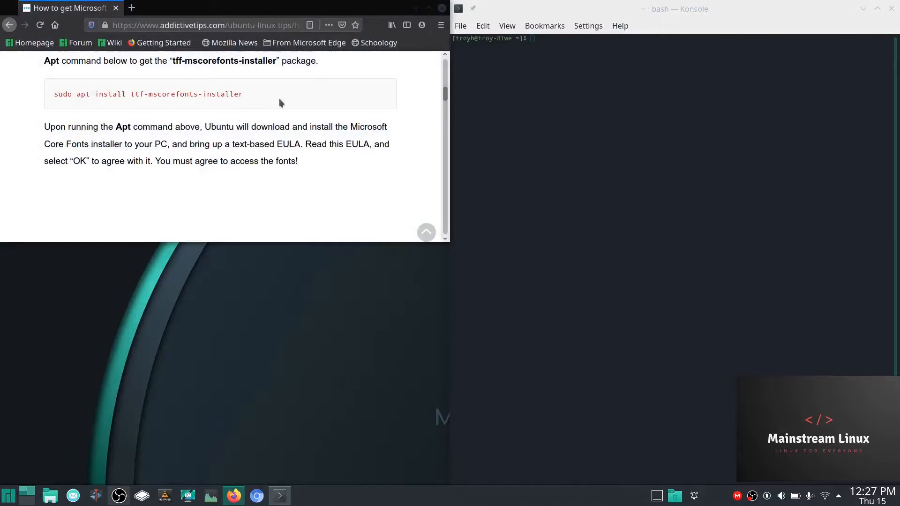
drag(401, 9, 1, 155)
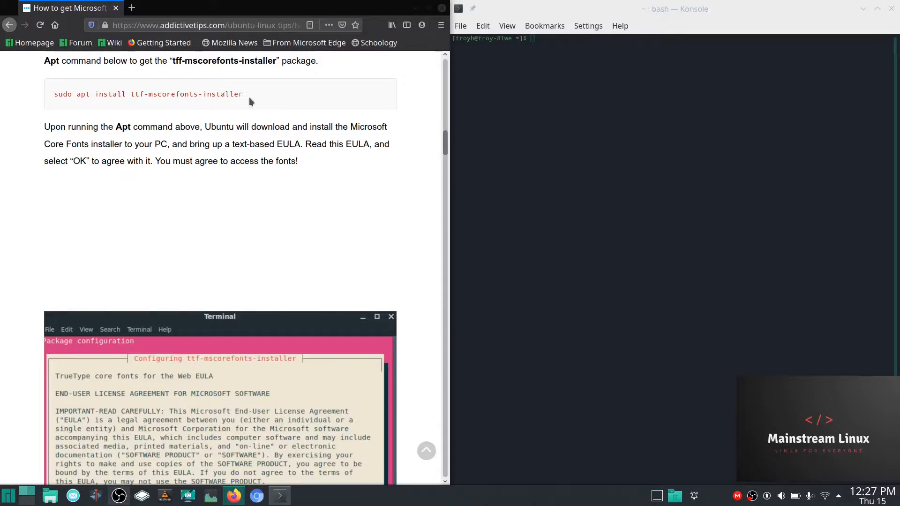
- Copy 'sudo apt install ttf-mscorefonts-installer' from the article and paste it at the Konsole prompt
triple_click(47, 96)
key(ctrl+c)
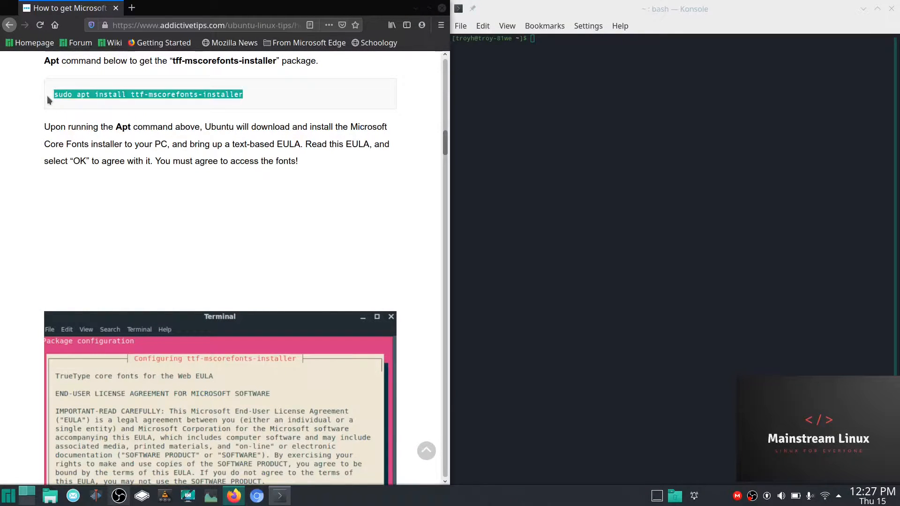
right_click(111, 93)
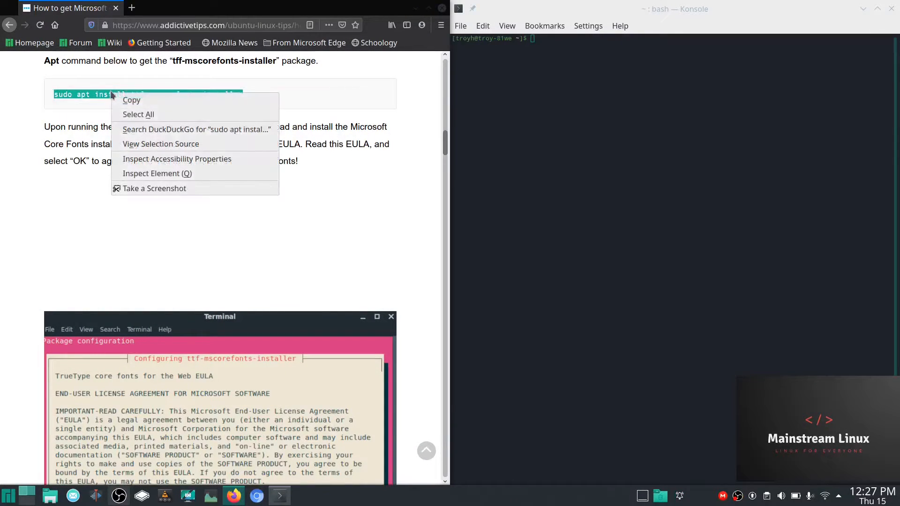
click(155, 100)
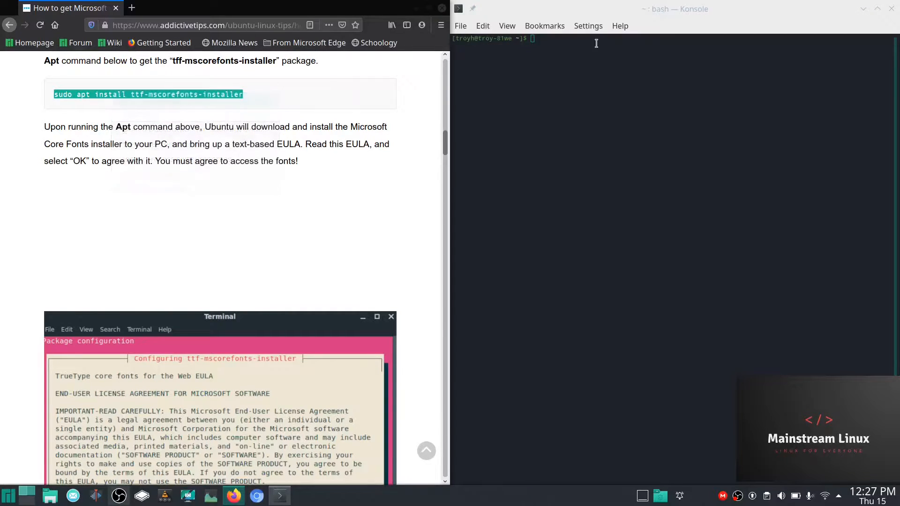
click(534, 38)
right_click(534, 38)
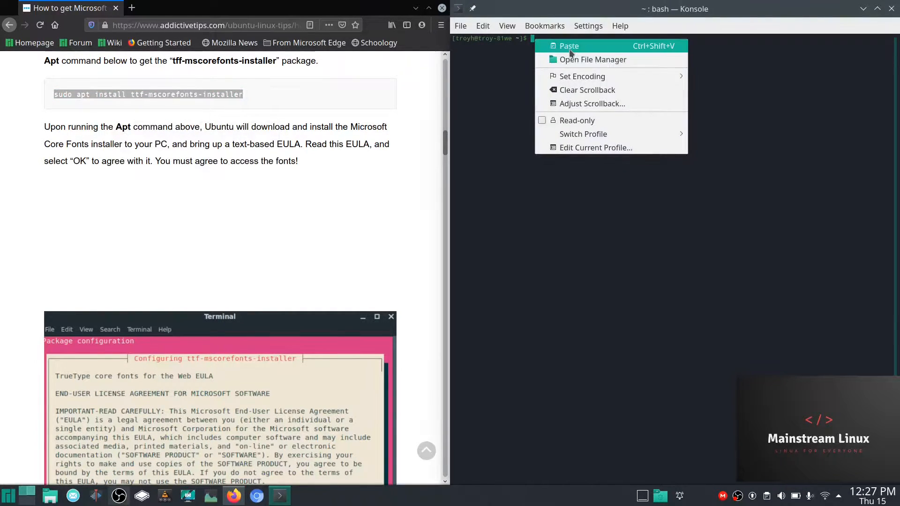
click(569, 46)
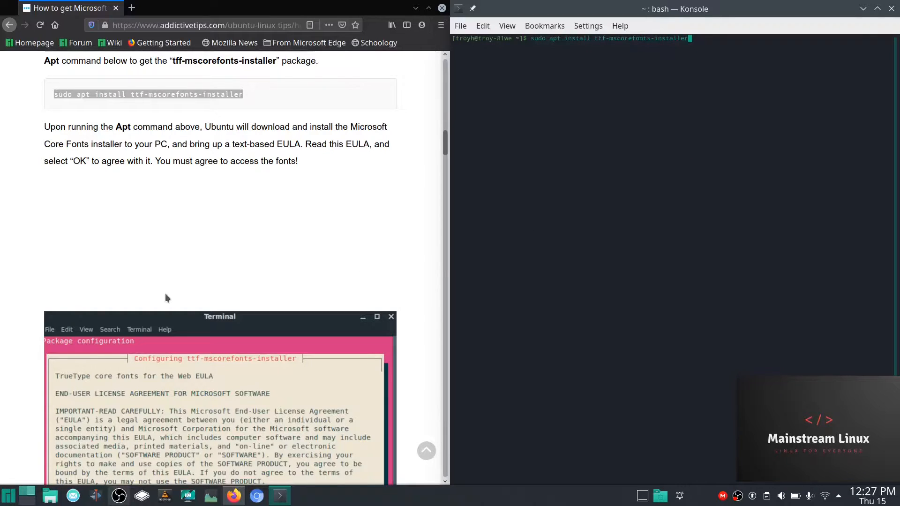
- Scroll through the rest of the article and maximize Firefox again
scroll(165, 292, down, 3)
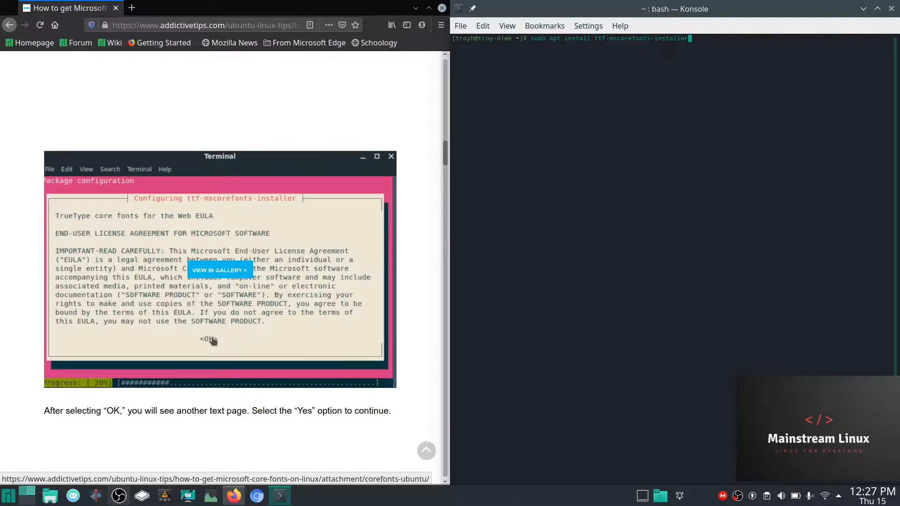
scroll(225, 326, down, 1)
scroll(225, 324, down, 6)
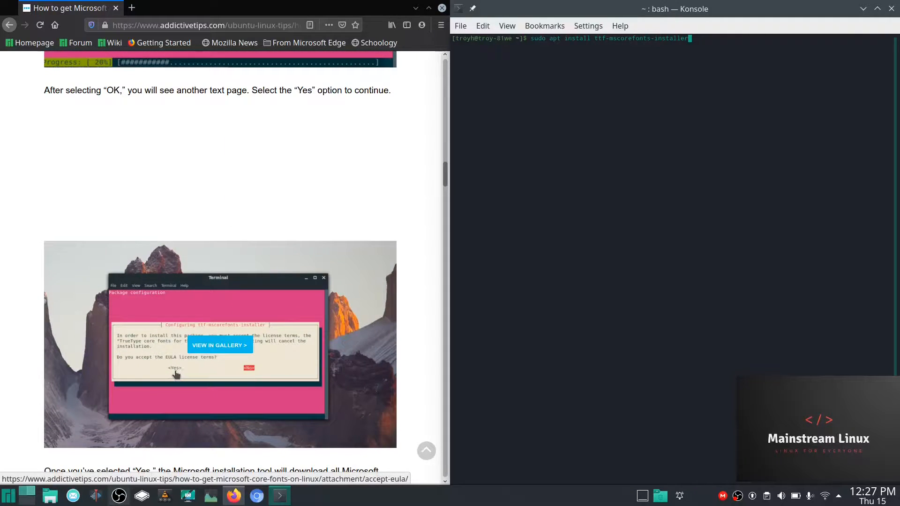
scroll(243, 331, down, 3)
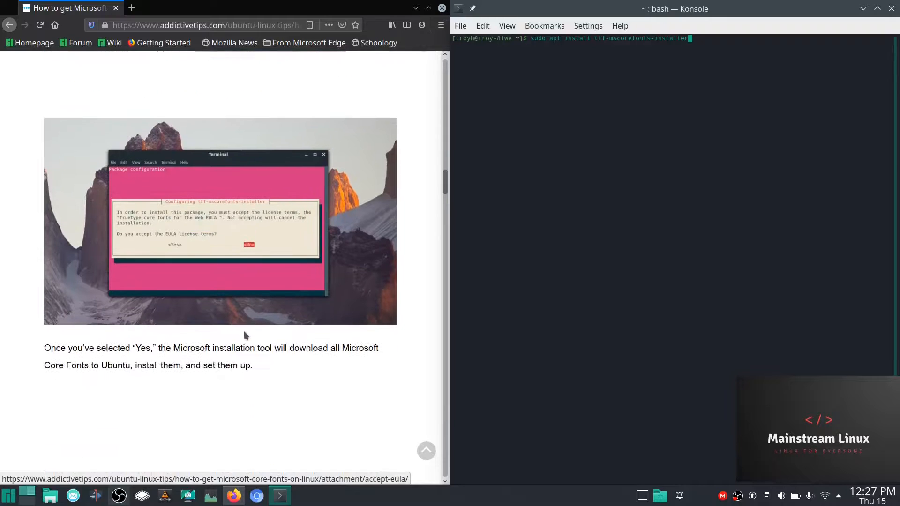
scroll(246, 331, down, 5)
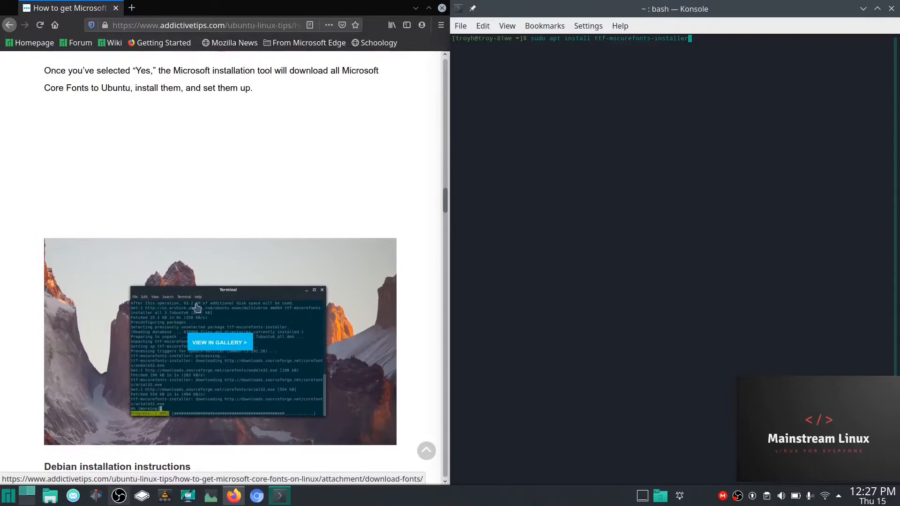
scroll(262, 304, down, 2)
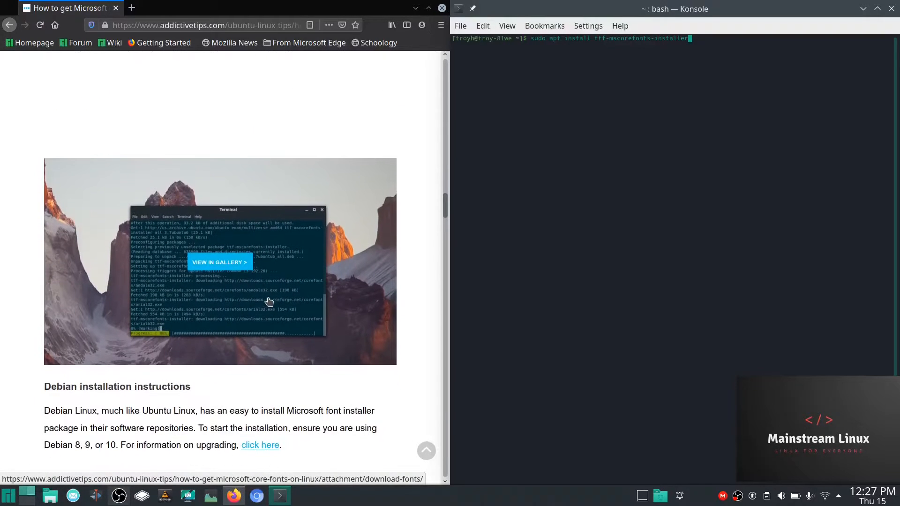
scroll(271, 300, up, 1)
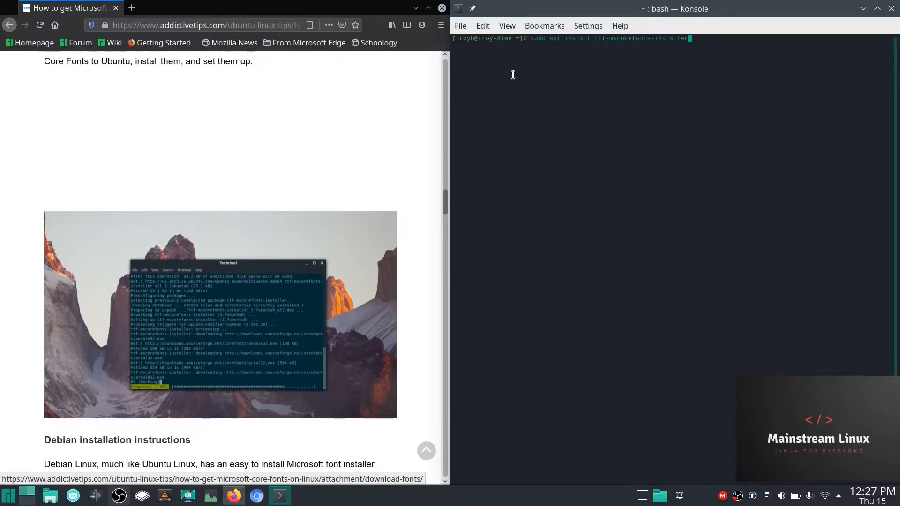
click(430, 8)
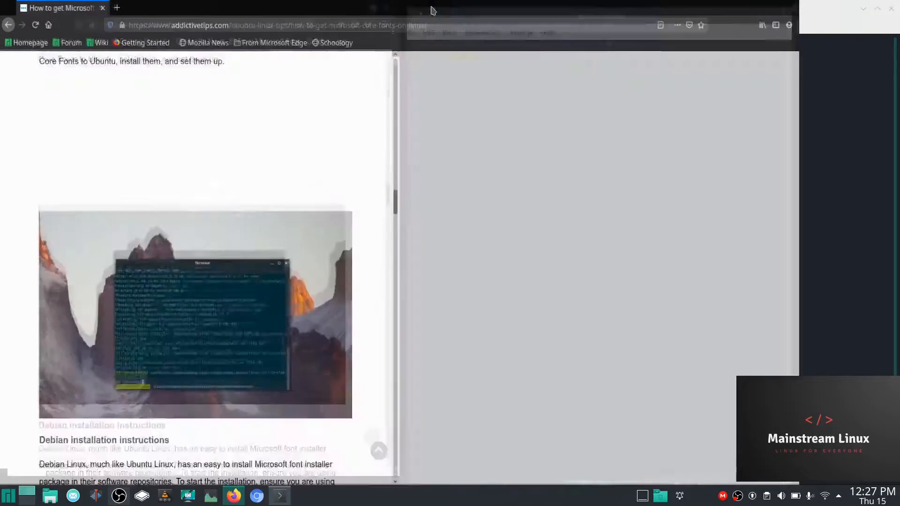
- Close Firefox and Konsole, then launch Add/Remove Software
click(891, 8)
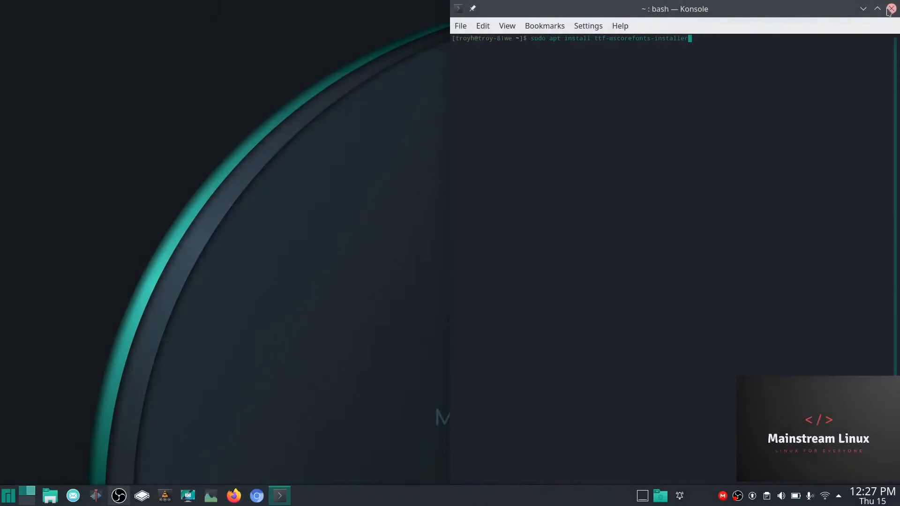
click(891, 9)
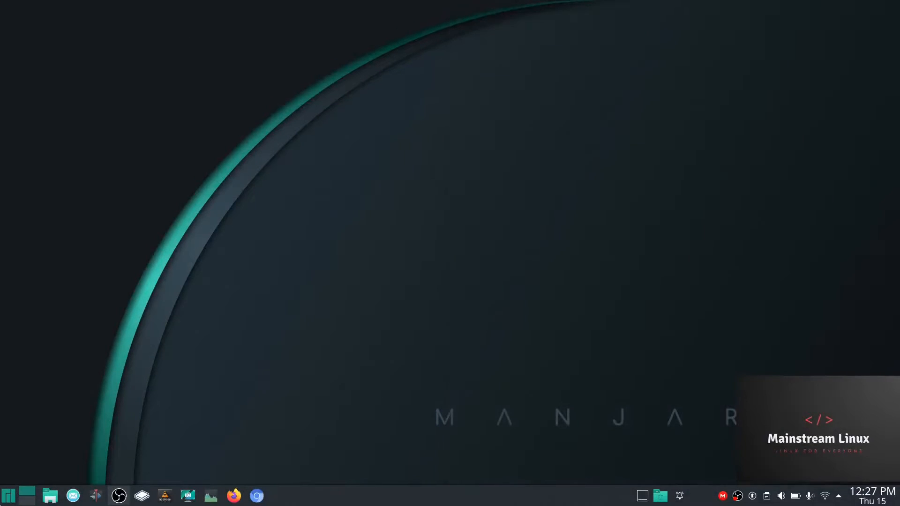
click(8, 495)
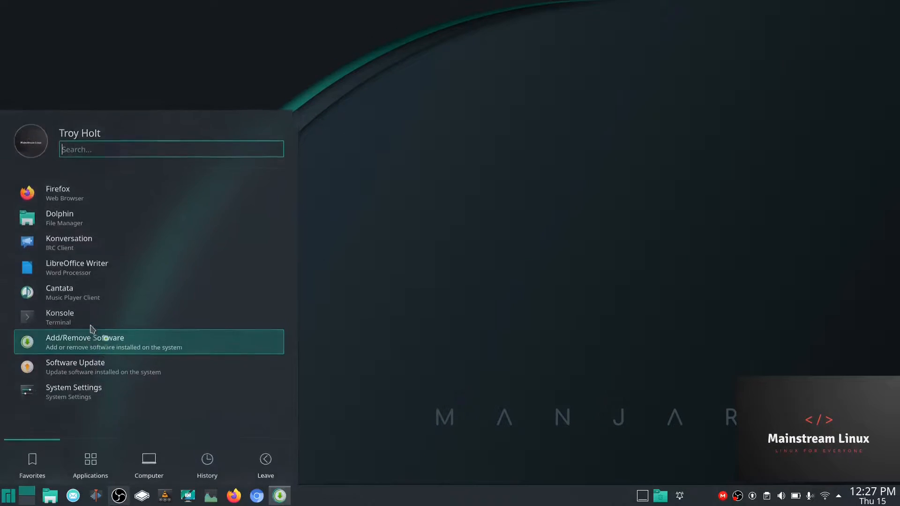
click(91, 330)
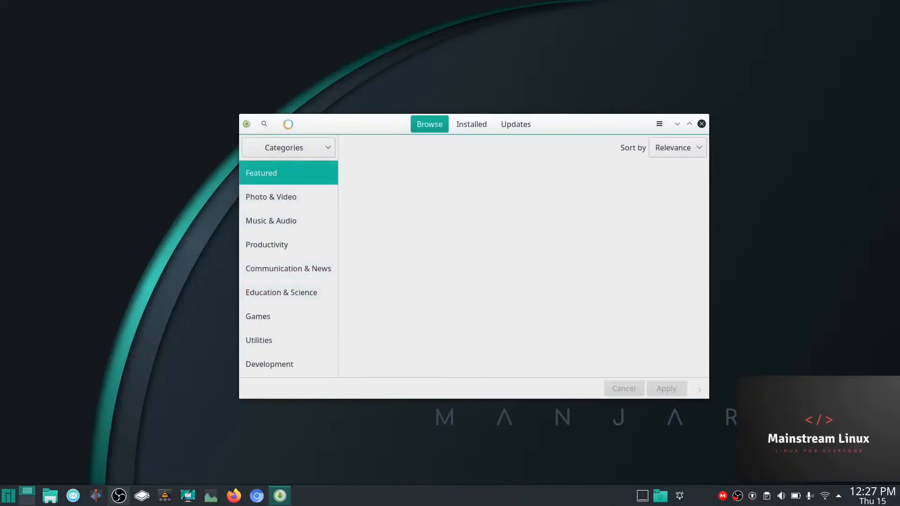
- Search the AUR for 'ms core fonts', showing ttf-ms-fonts 2.0-12 installed and fake-ms-fonts
click(264, 124)
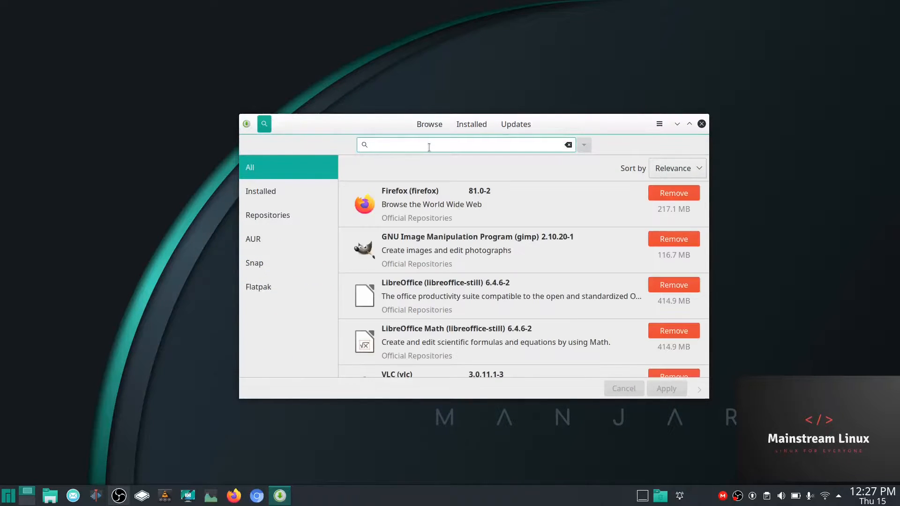
text(ms core fonts)
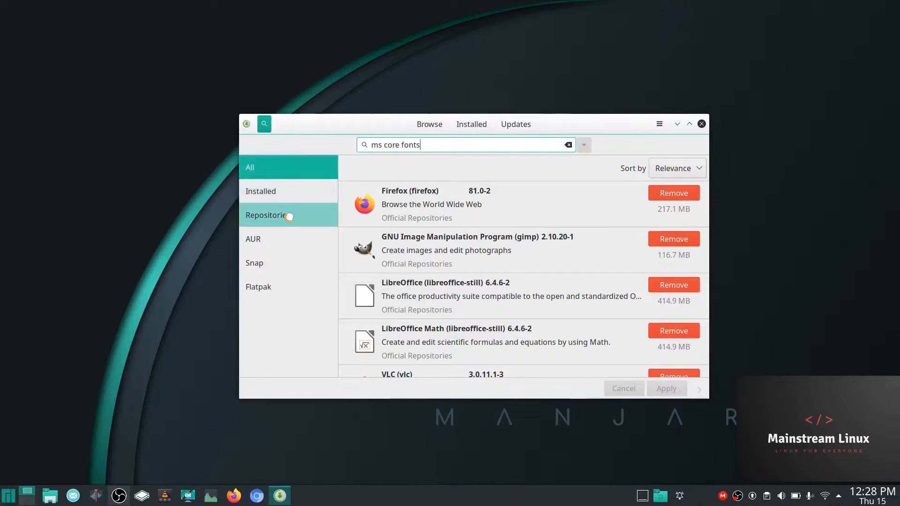
click(265, 238)
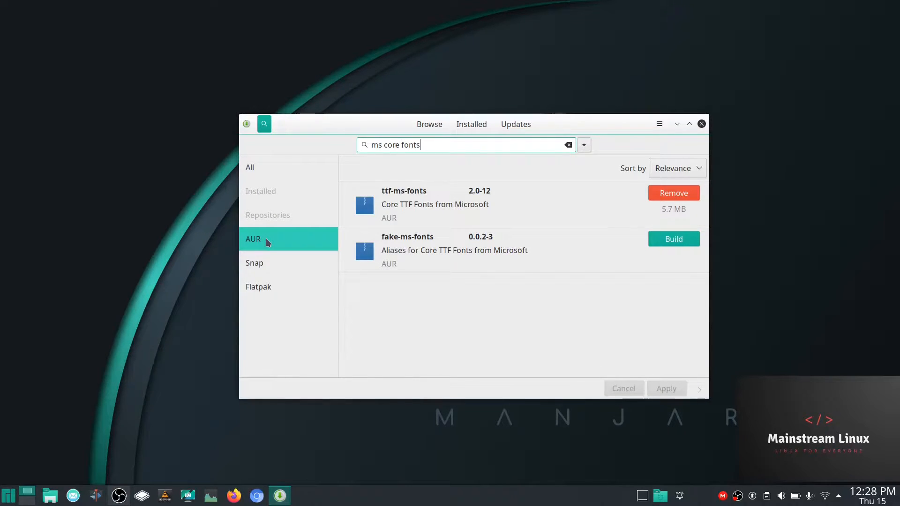
click(660, 130)
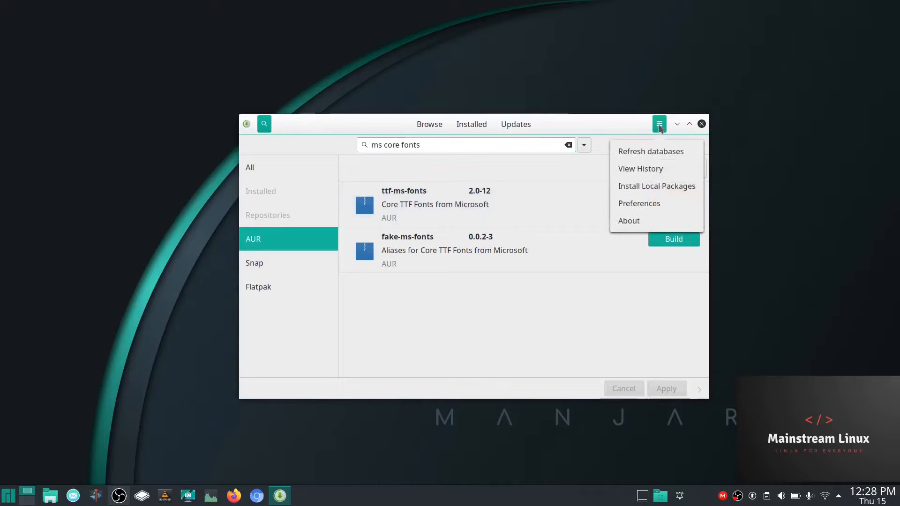
click(401, 139)
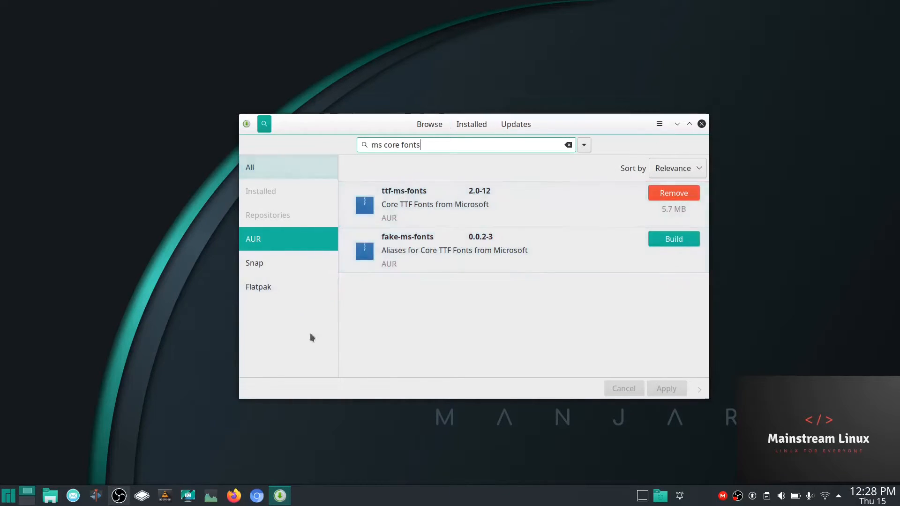
click(660, 125)
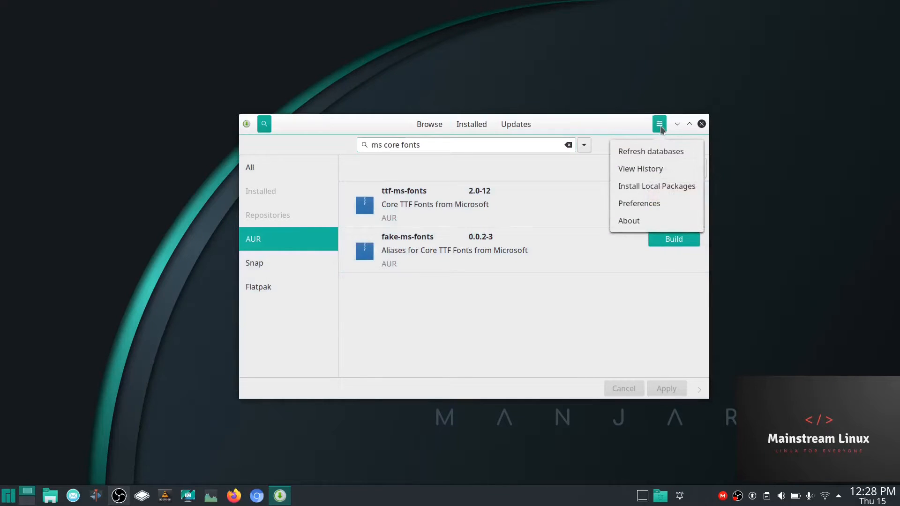
- Open Pamac Preferences and authenticate with the account password
click(639, 203)
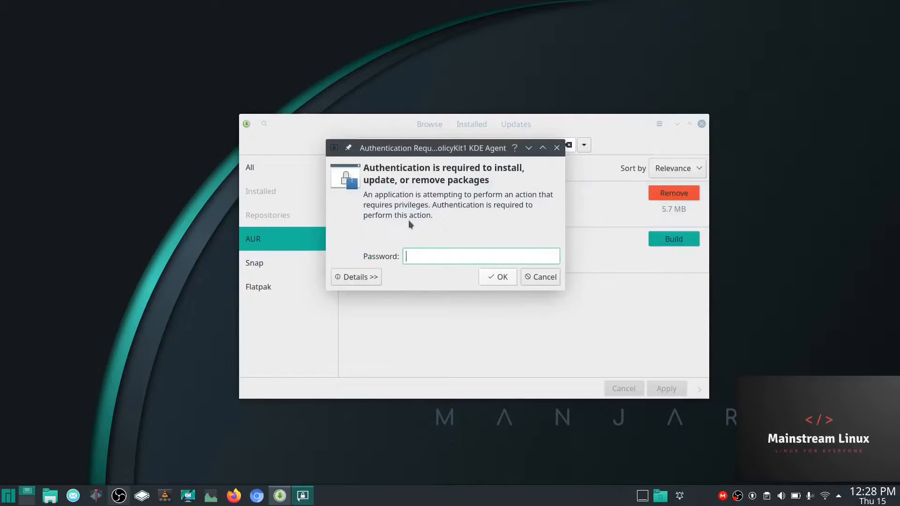
text(••)
key(BackSpace)
key(BackSpace)
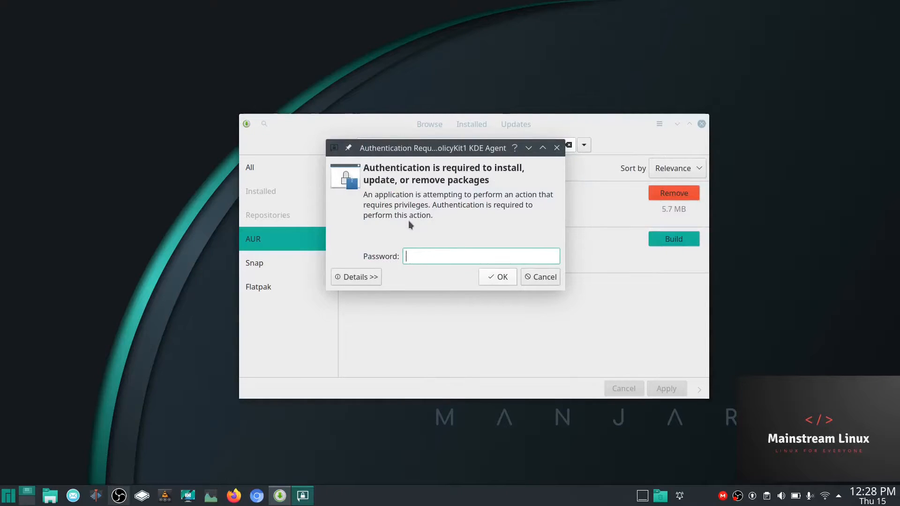
text(•)
text(*******)
key(Return)
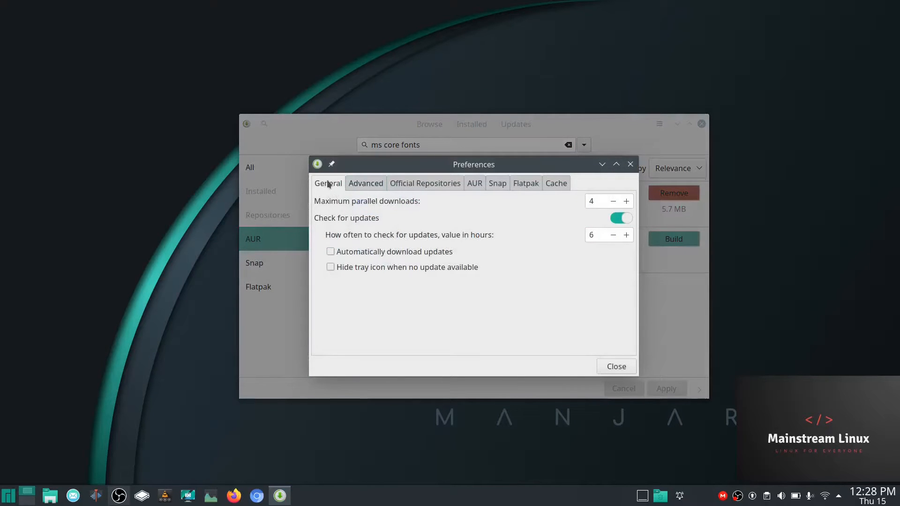
- Check the Advanced and mirror tabs, then toggle Enable AUR support off and back on
click(365, 184)
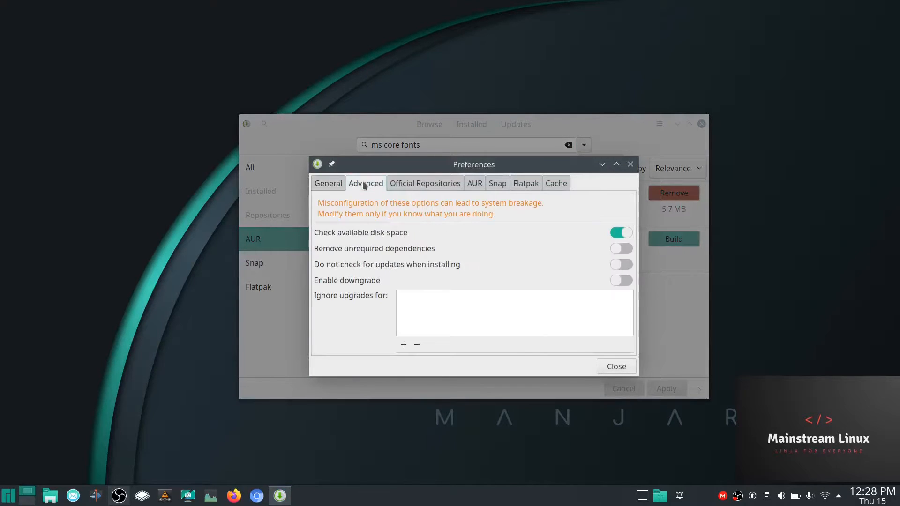
click(427, 184)
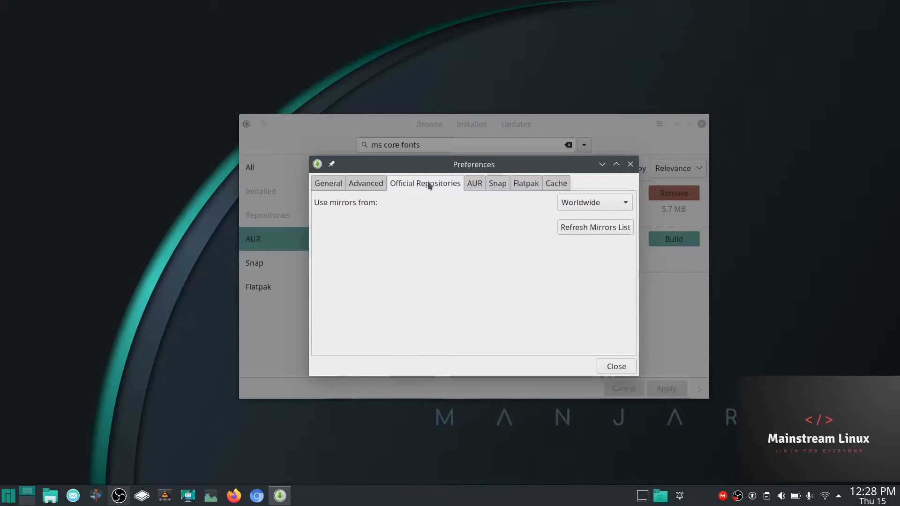
click(475, 185)
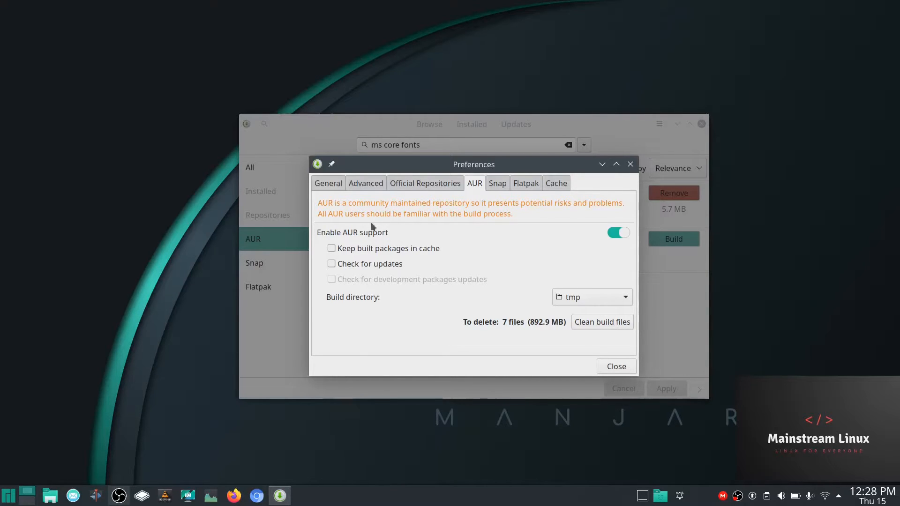
click(623, 234)
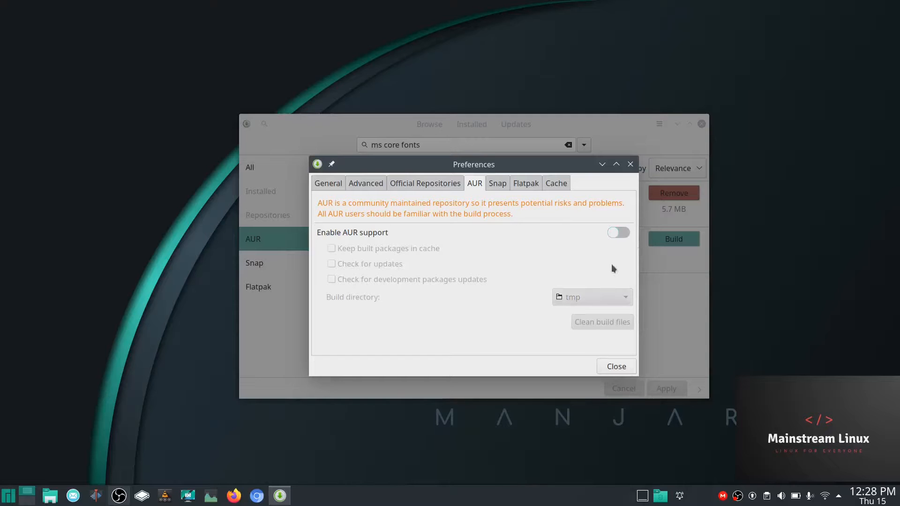
click(624, 234)
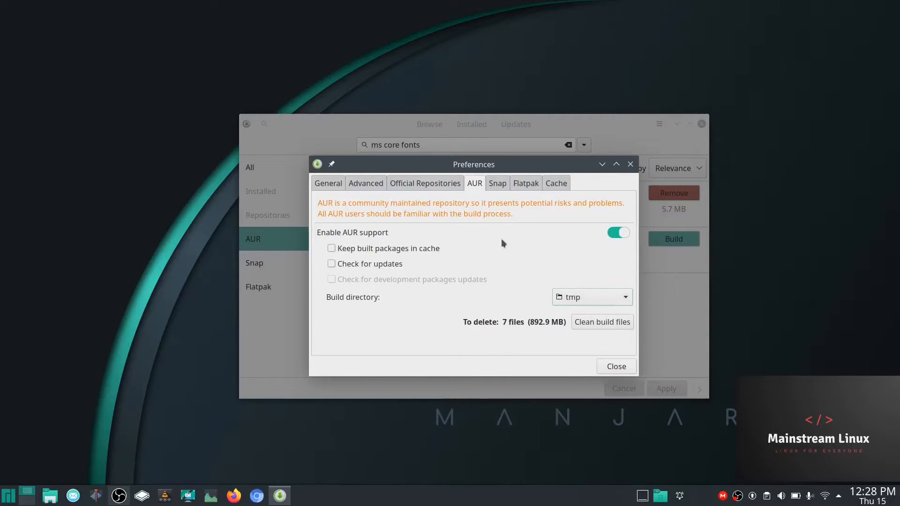
- Review the Snap and Flatpak settings, both enabled, then return to the AUR tab
click(497, 185)
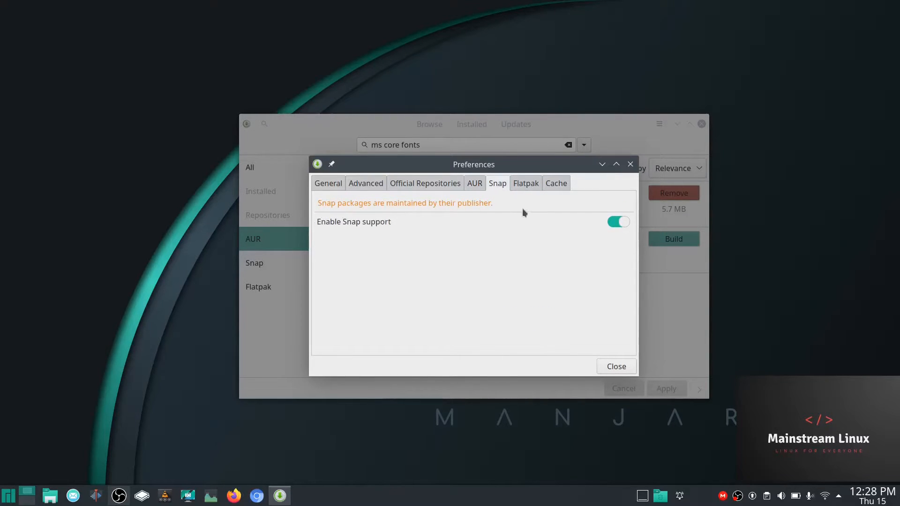
click(522, 185)
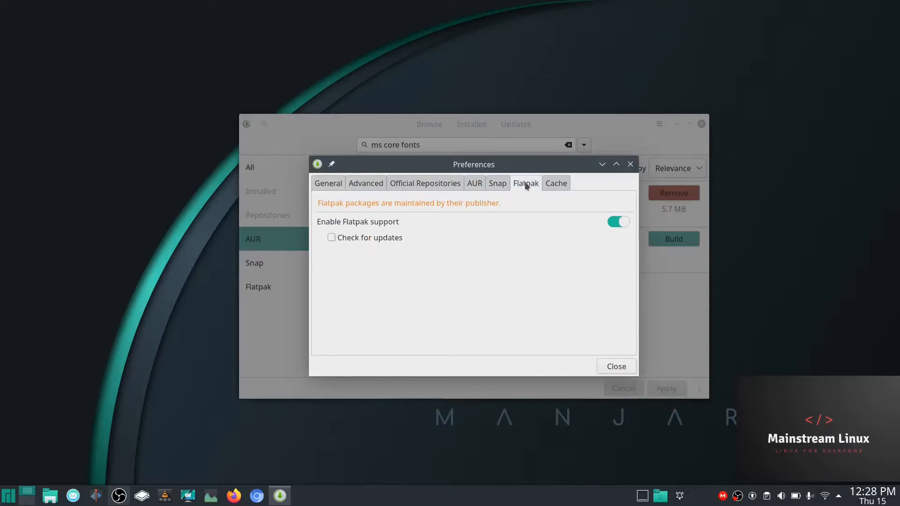
click(502, 186)
click(521, 185)
click(498, 185)
click(522, 185)
click(503, 187)
click(522, 185)
click(509, 185)
click(520, 187)
click(499, 185)
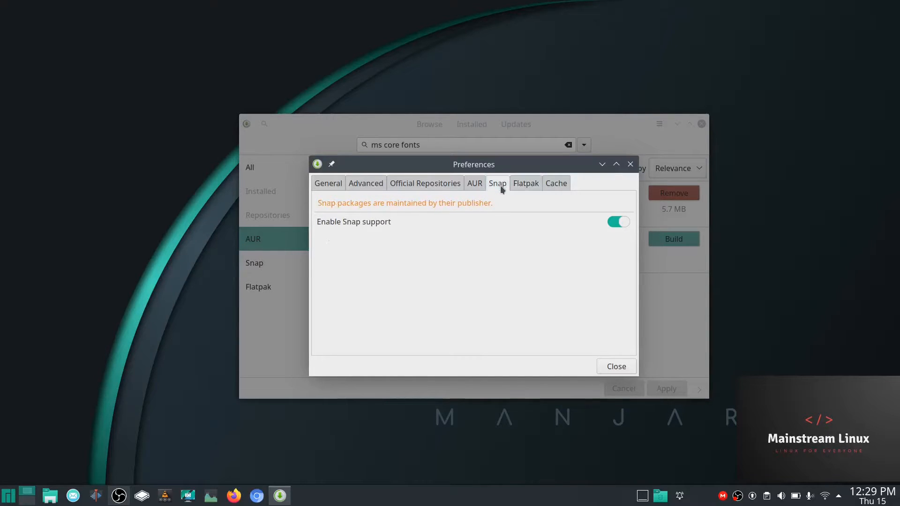
click(474, 185)
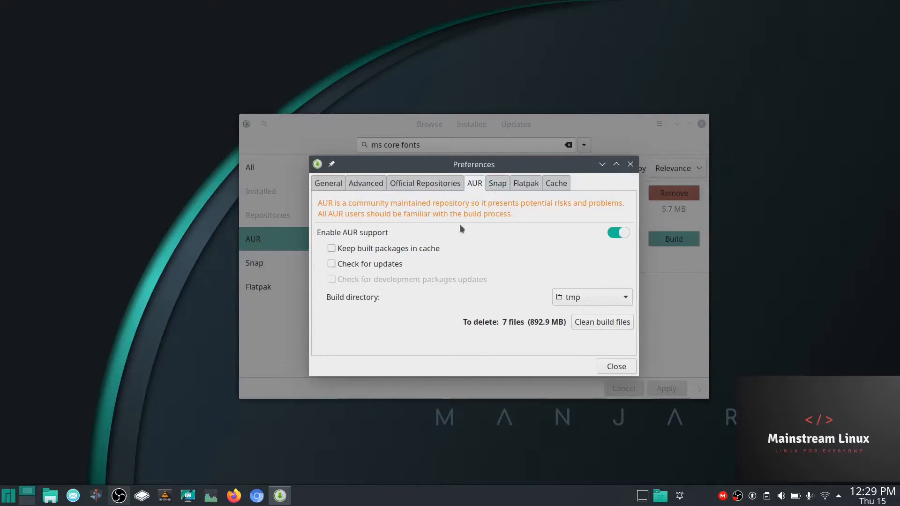
- Close Preferences, re-search 'ms core fonts' in the AUR to confirm ttf-ms-fonts, then close Pamac
click(607, 366)
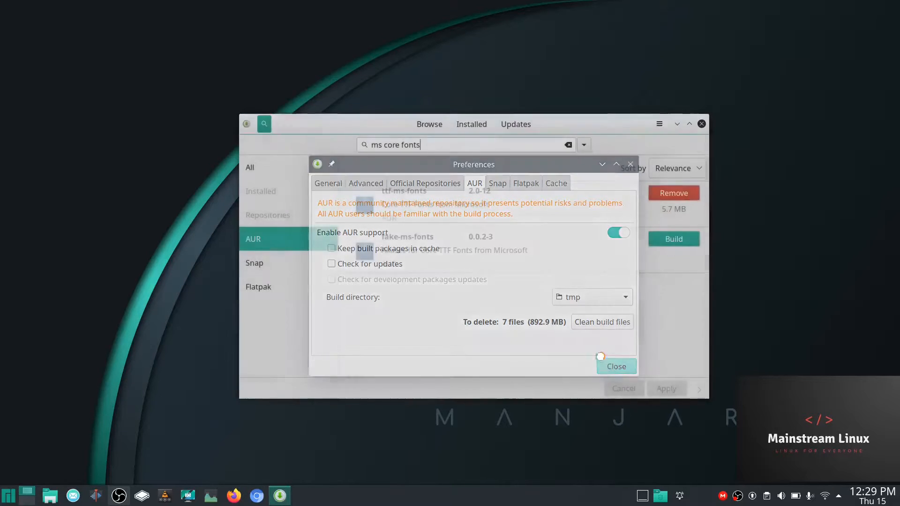
click(269, 127)
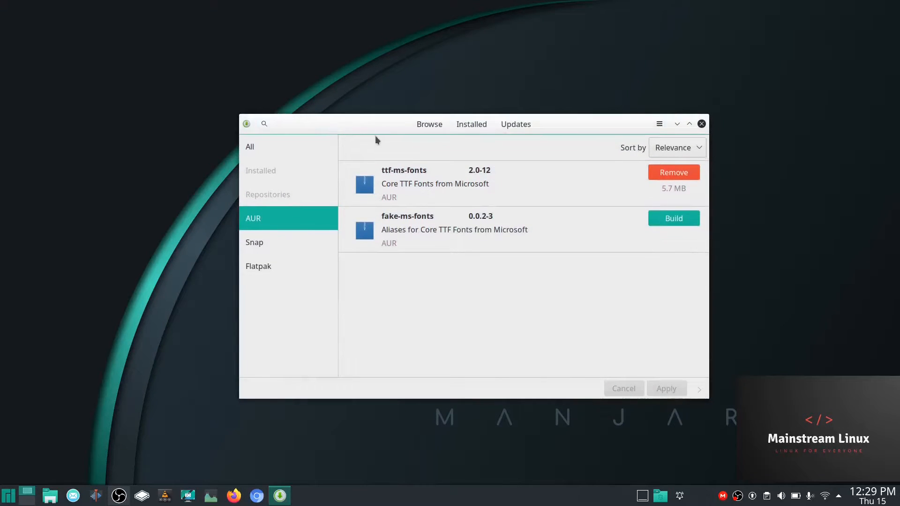
click(265, 126)
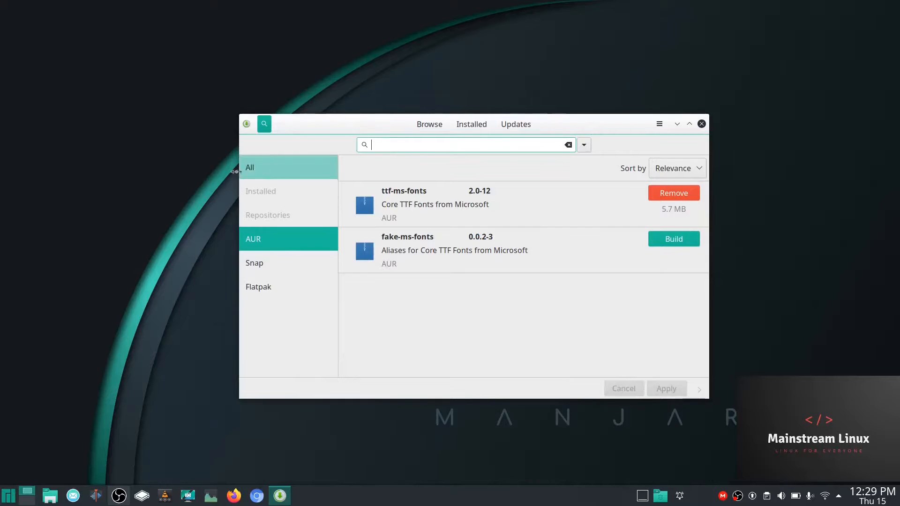
click(255, 170)
text(ms core fonts)
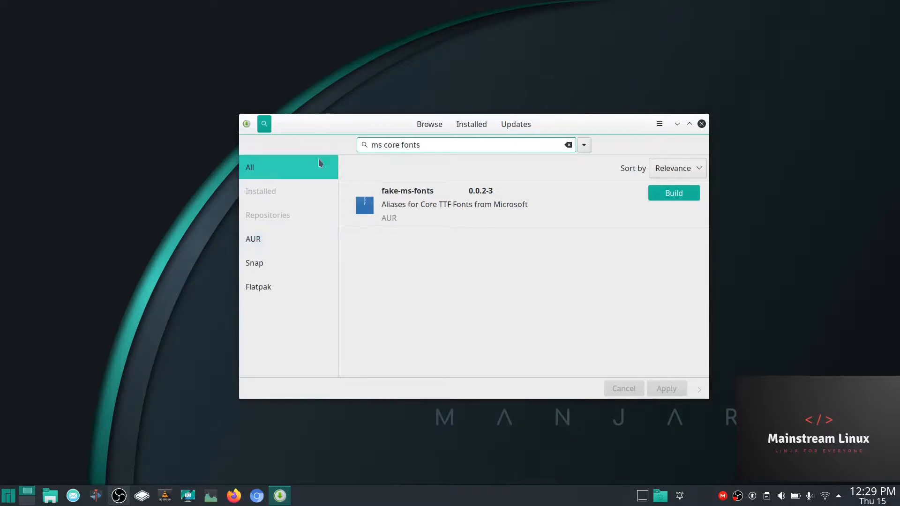
click(251, 241)
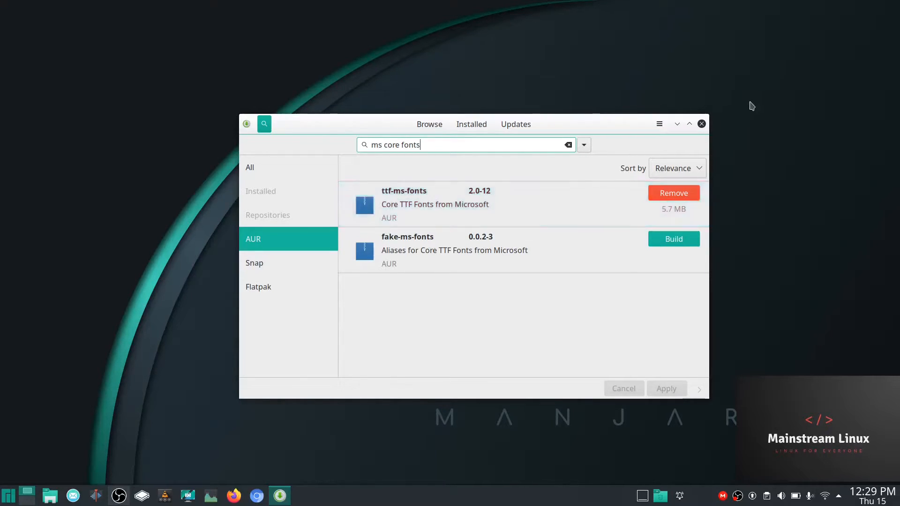
click(702, 124)
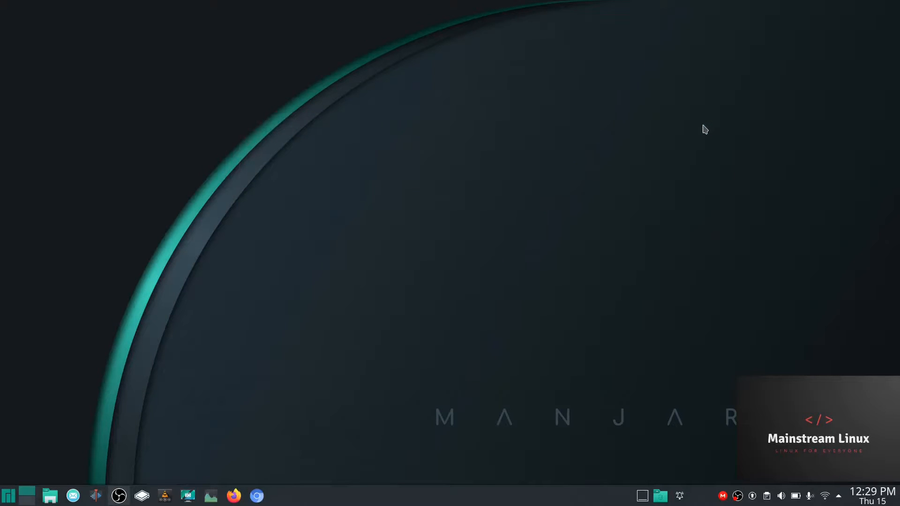
- Launch LibreOffice from the Office category and create a new Writer document, Untitled 1
click(8, 496)
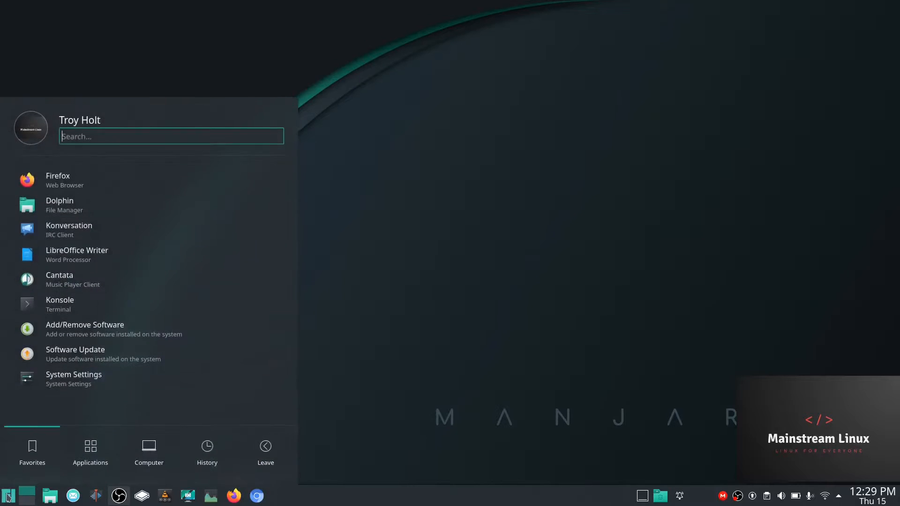
click(204, 450)
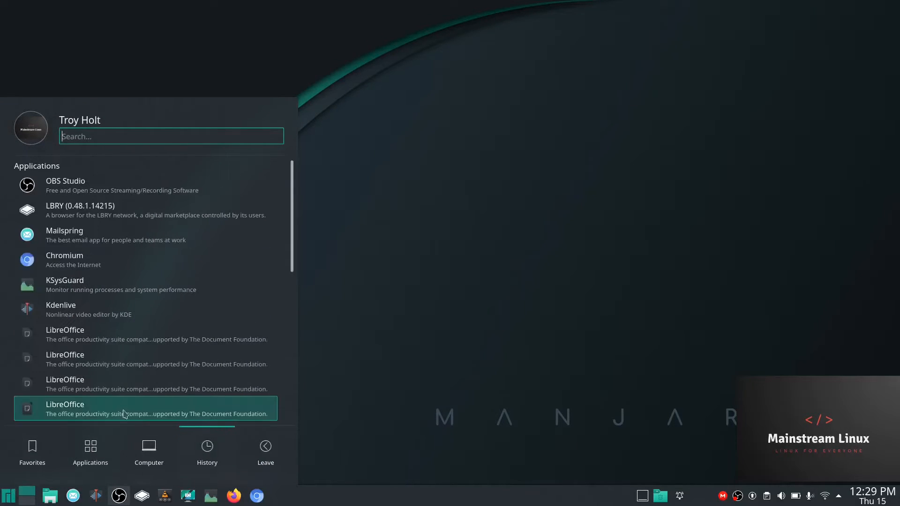
click(134, 444)
click(90, 449)
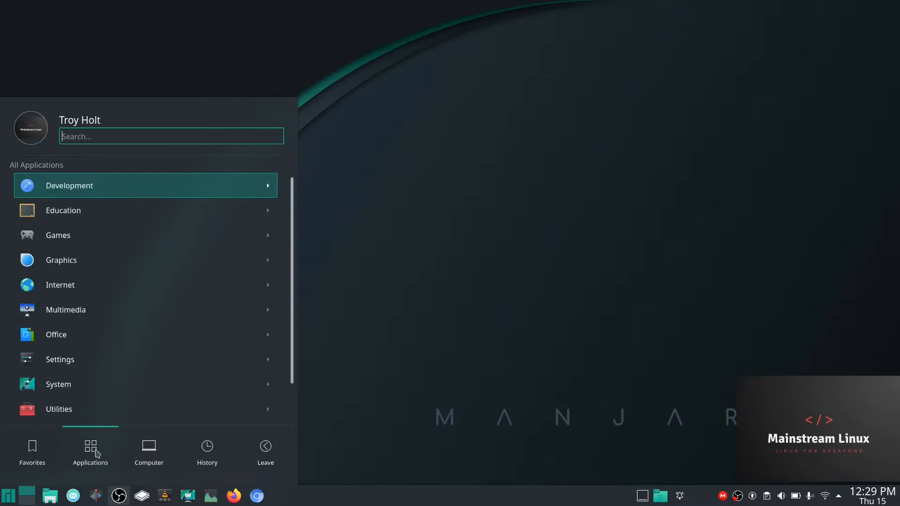
click(62, 346)
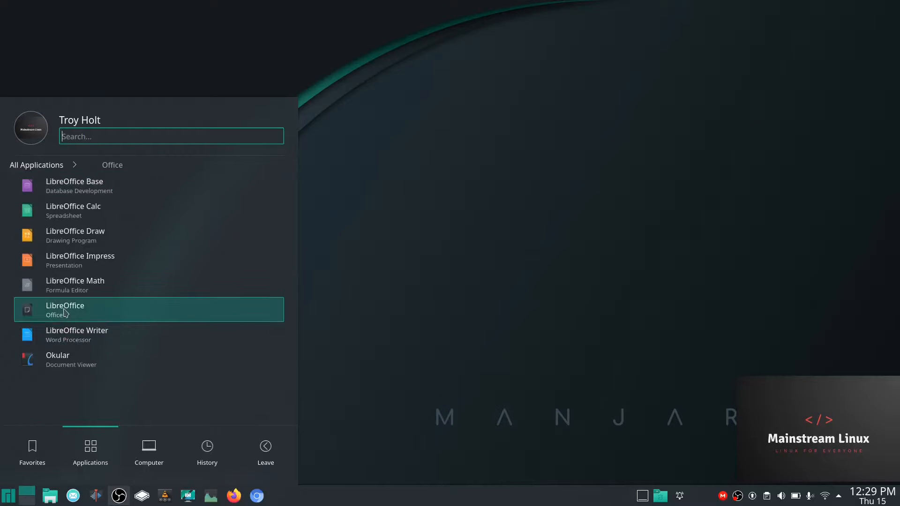
click(66, 313)
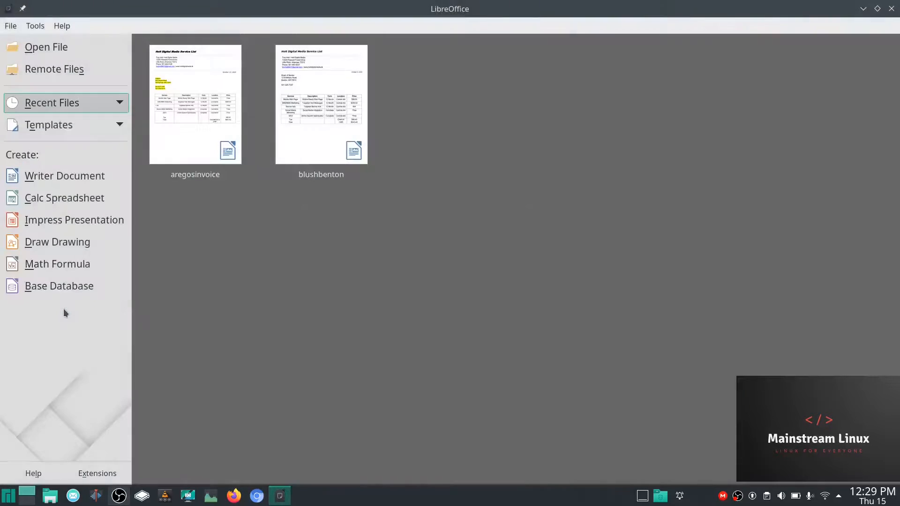
click(32, 181)
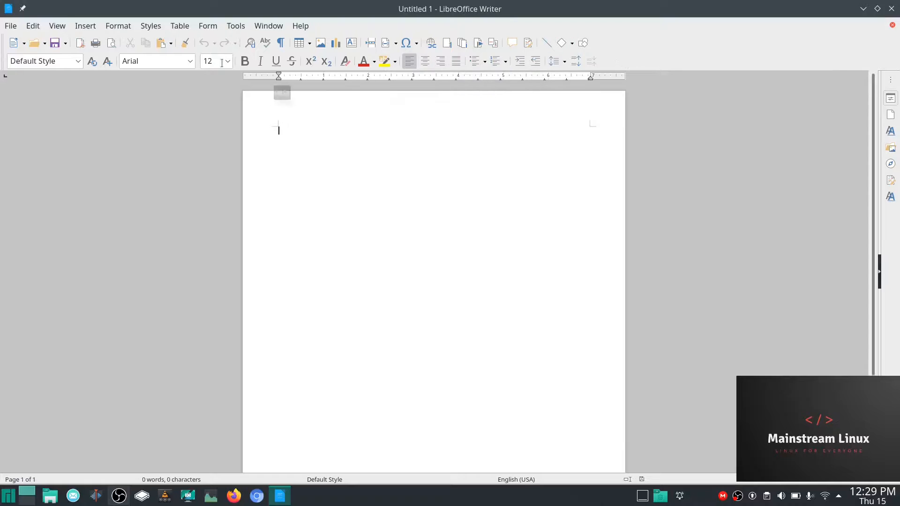
- Tick Enable experimental features in Tools > Options > Advanced, apply it, and close Options
click(235, 28)
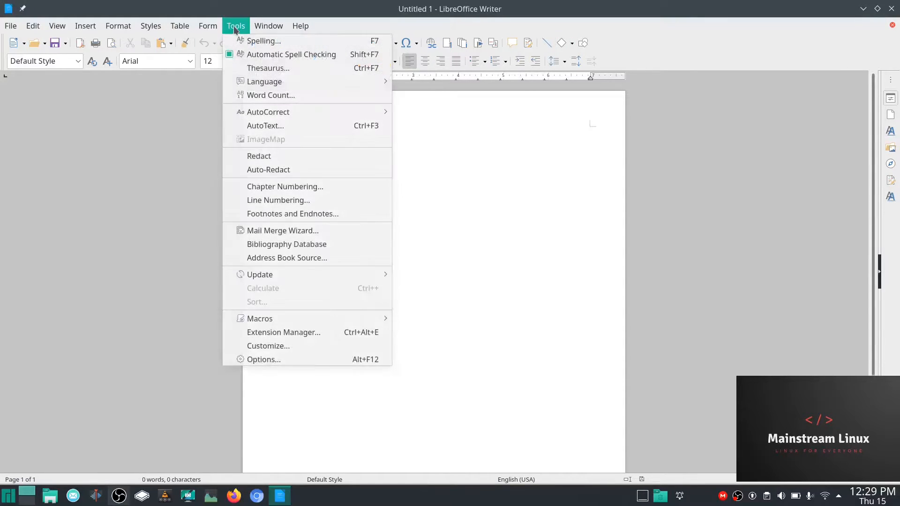
click(269, 360)
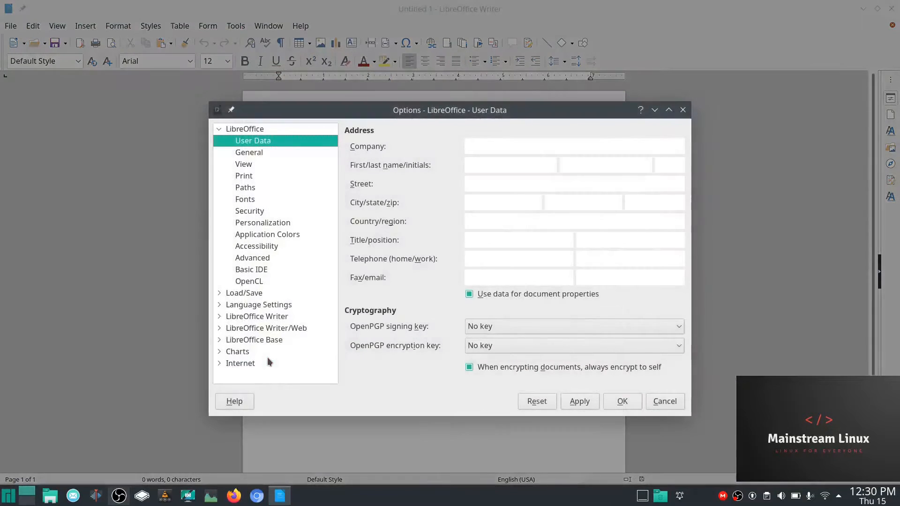
click(682, 109)
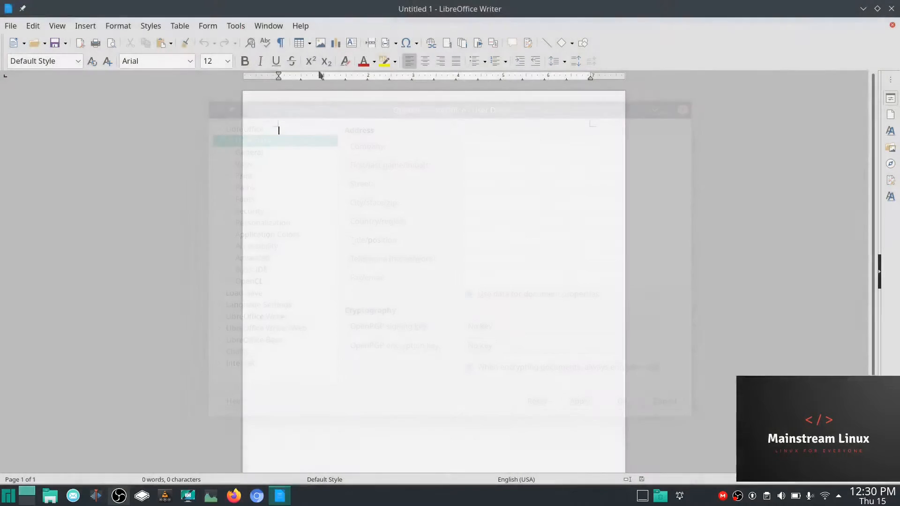
click(234, 27)
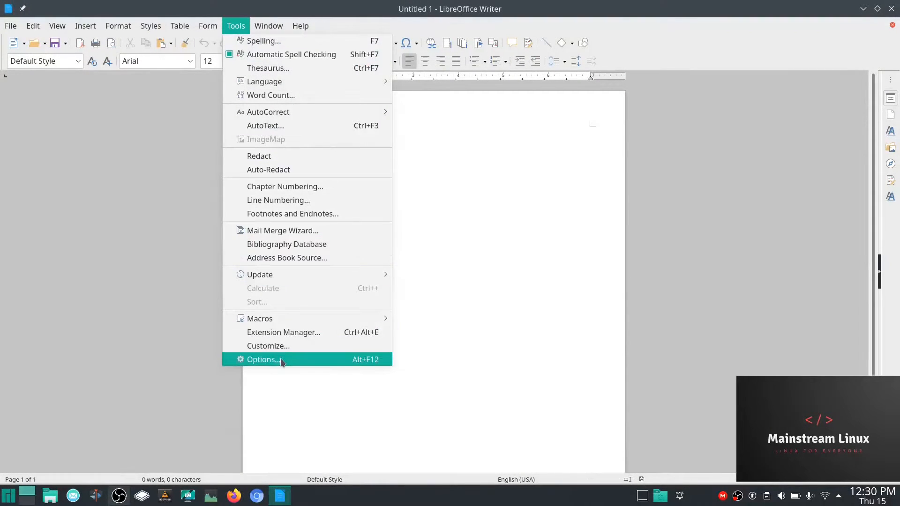
click(281, 360)
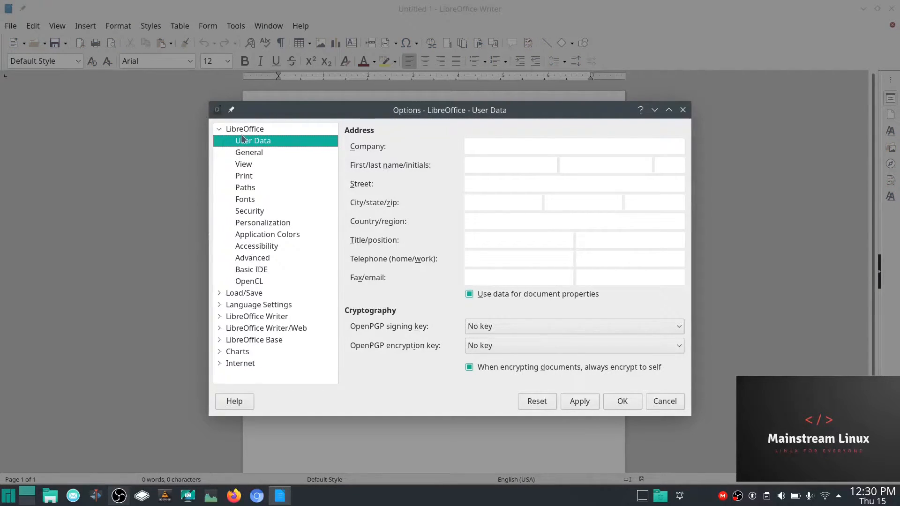
click(248, 258)
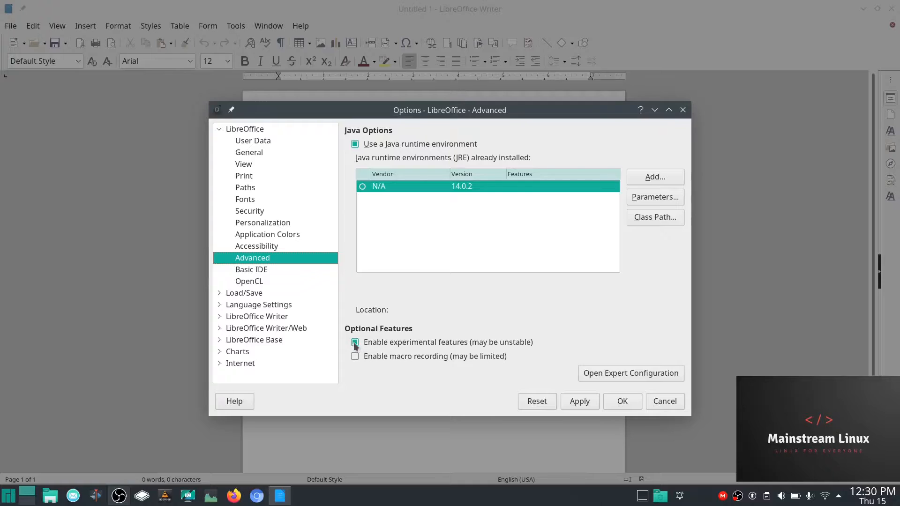
click(579, 402)
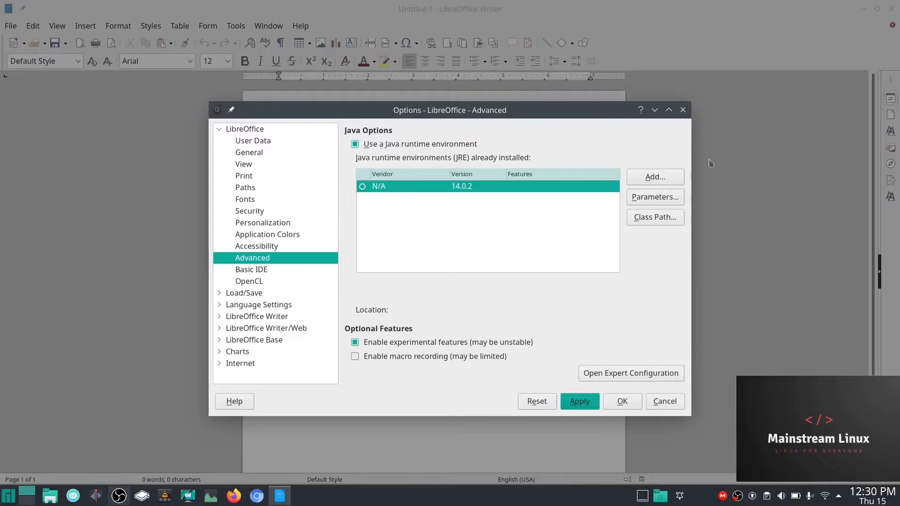
click(683, 110)
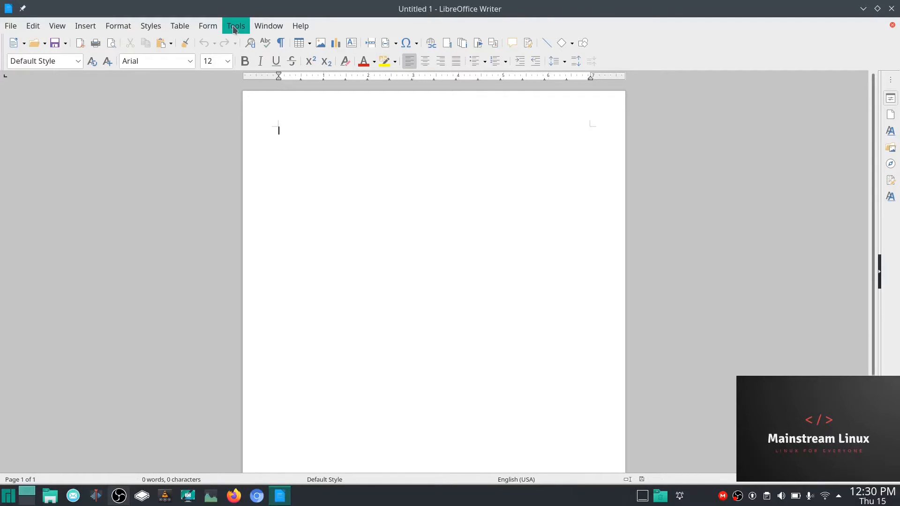
- Set Load/Save > General 'Always save as' to Word 2007–365 (*.docx) and apply it
click(233, 25)
click(287, 359)
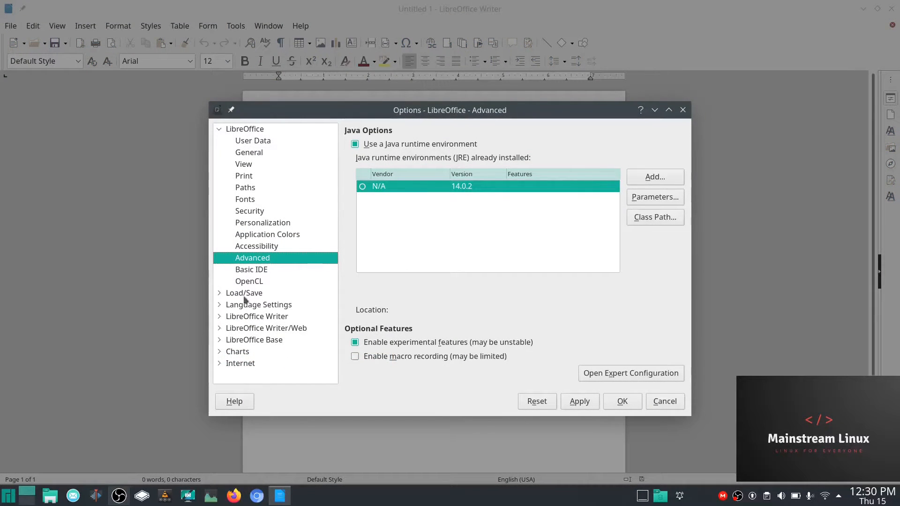
click(220, 294)
scroll(279, 257, down, 1)
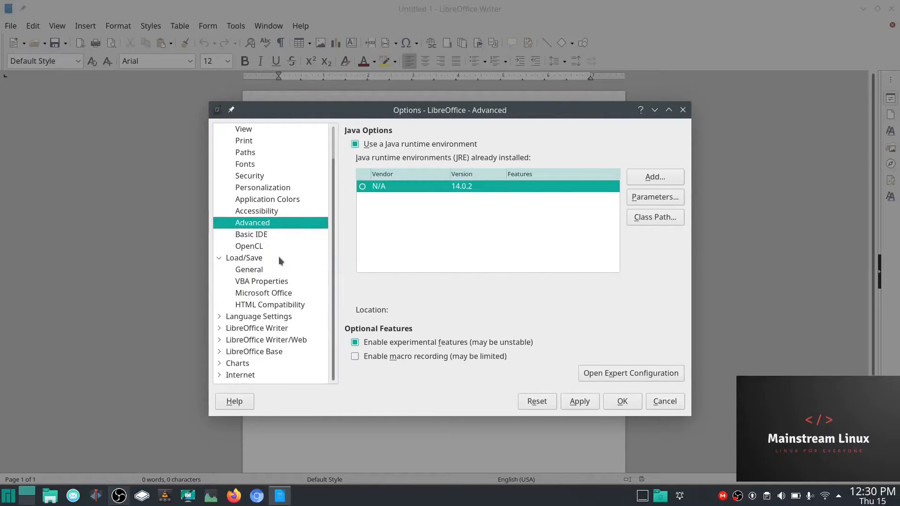
click(256, 272)
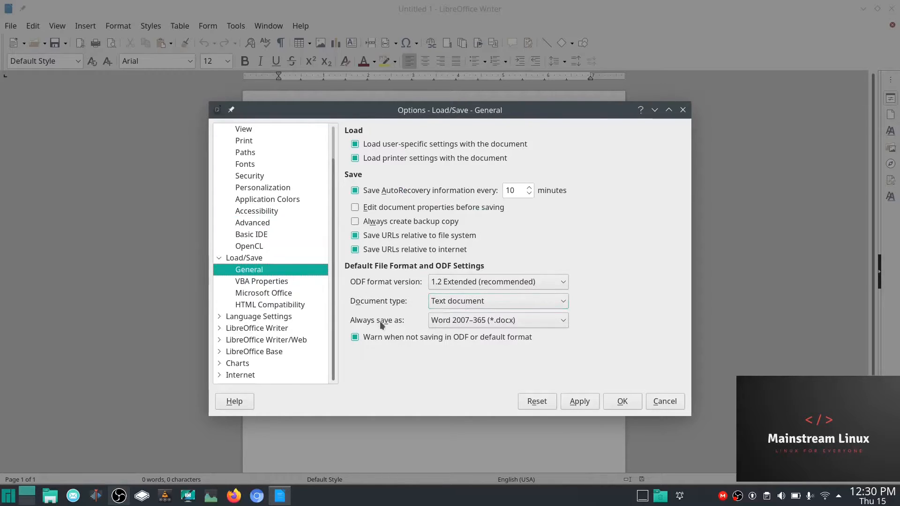
click(563, 323)
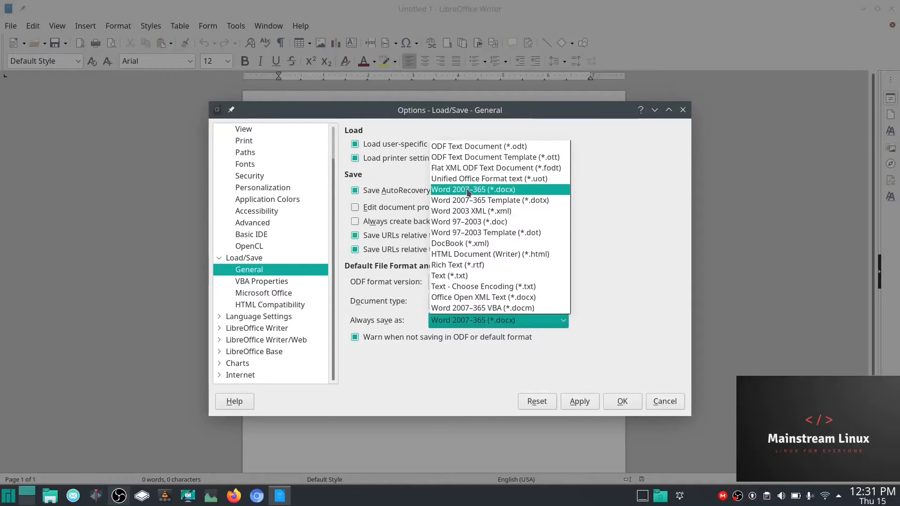
click(494, 191)
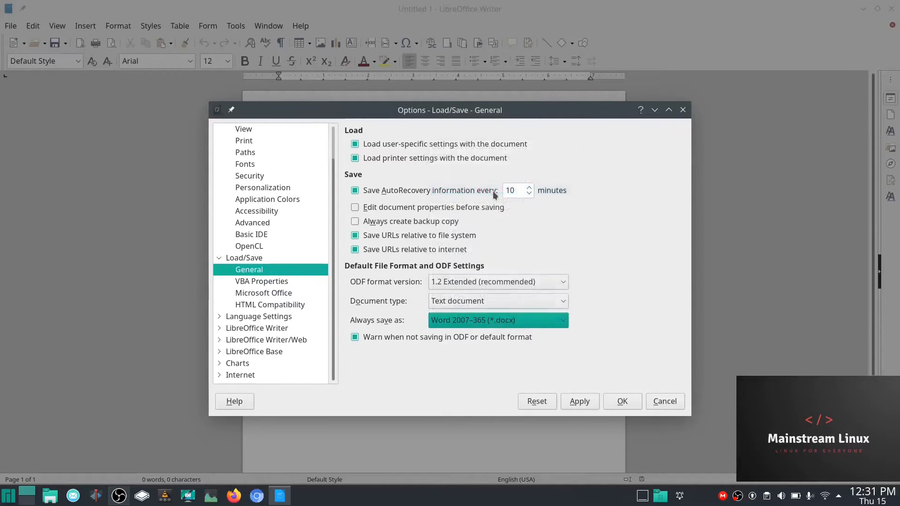
click(579, 404)
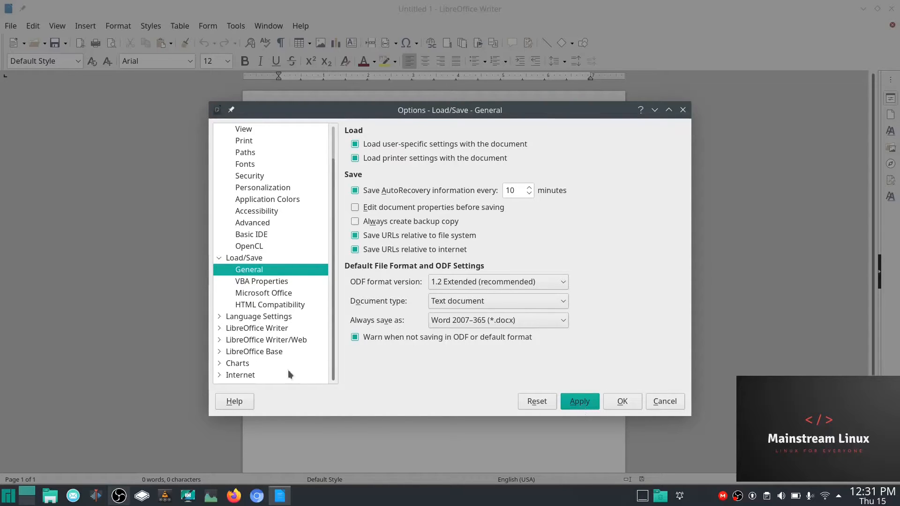
- Browse the LibreOffice option pages from General and User Data through Security, Personalization and Accessibility
click(219, 259)
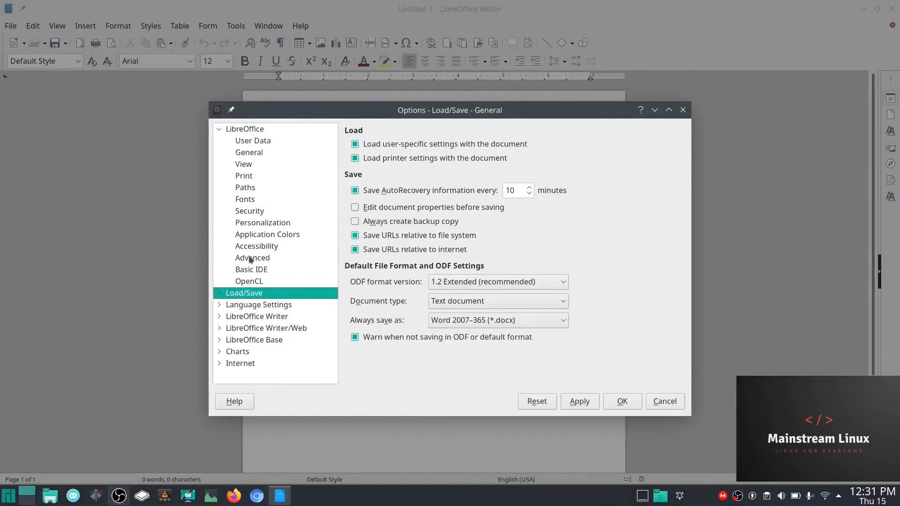
click(249, 154)
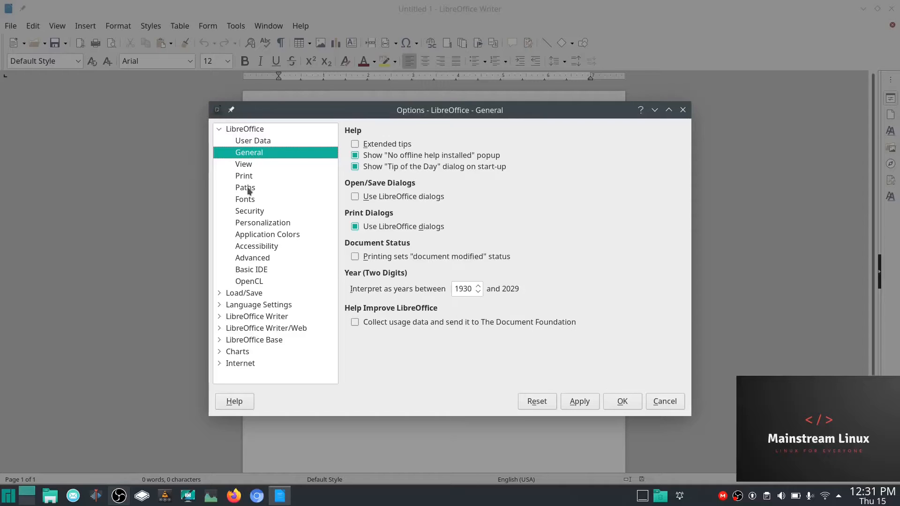
click(253, 225)
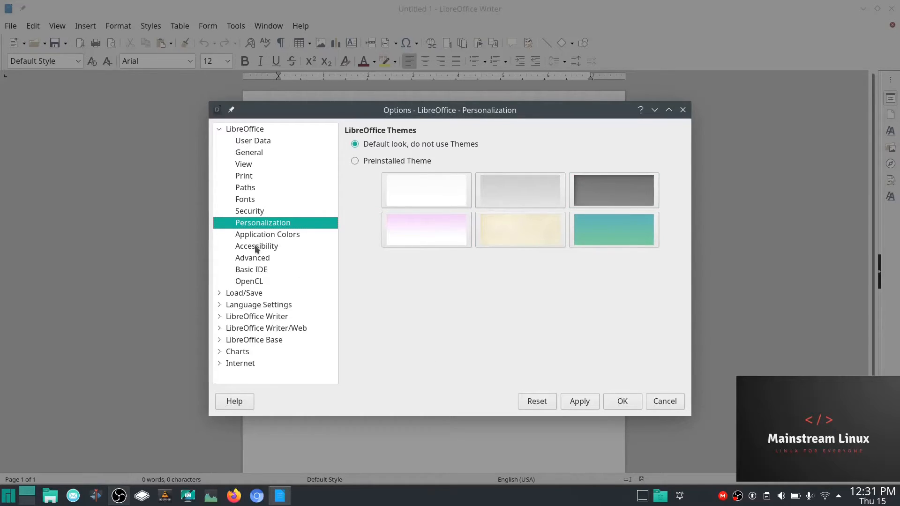
click(245, 153)
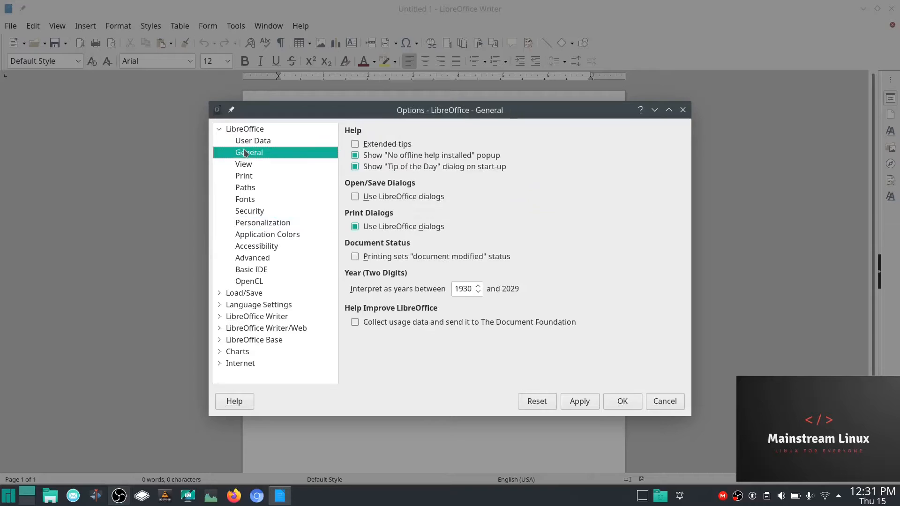
click(248, 142)
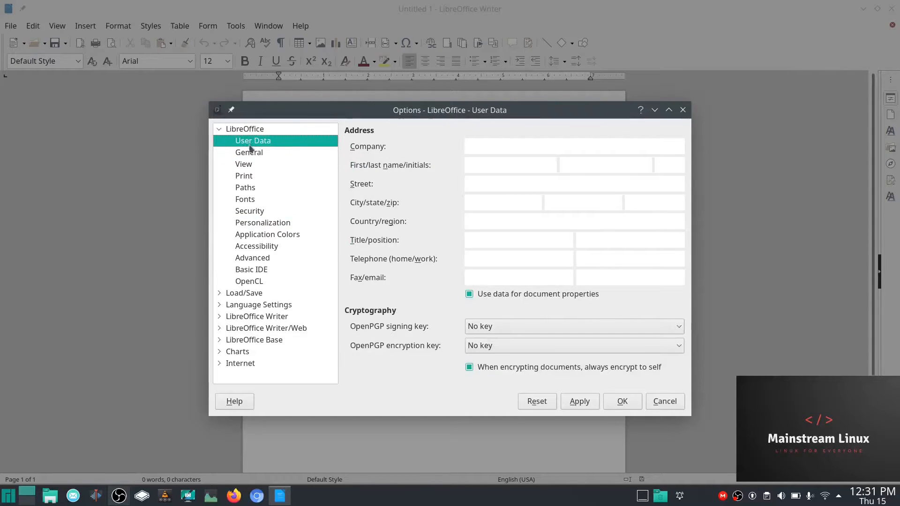
click(250, 165)
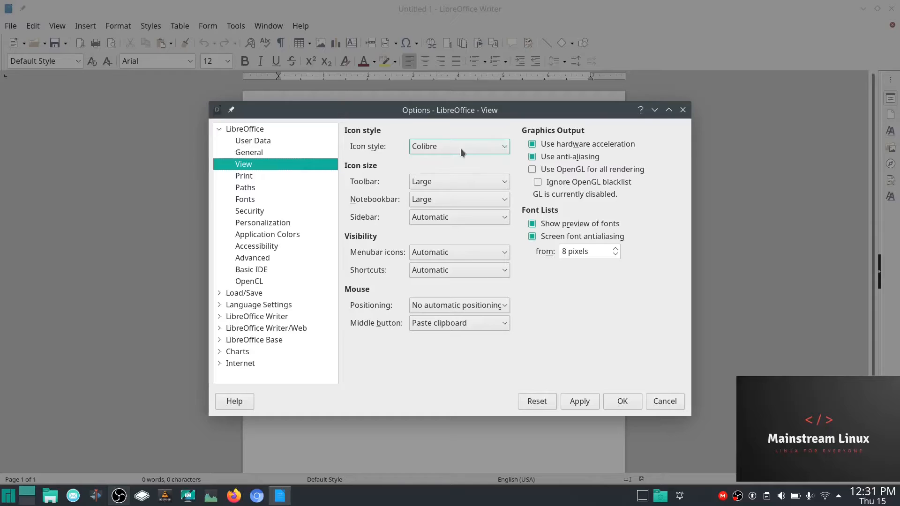
click(243, 178)
click(245, 188)
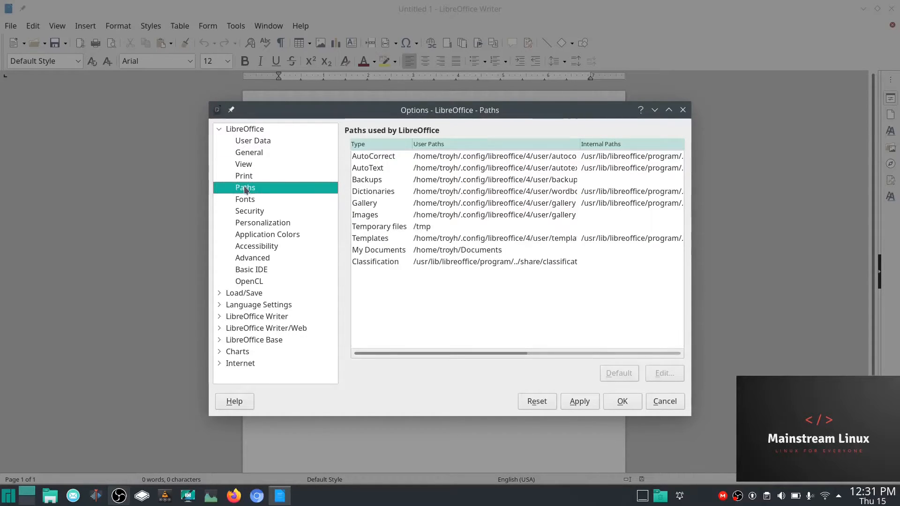
click(245, 199)
click(251, 211)
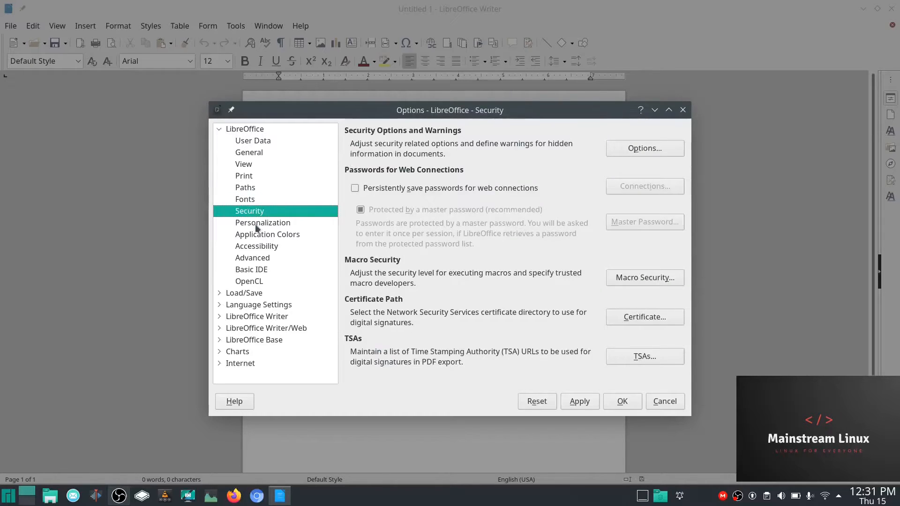
click(258, 225)
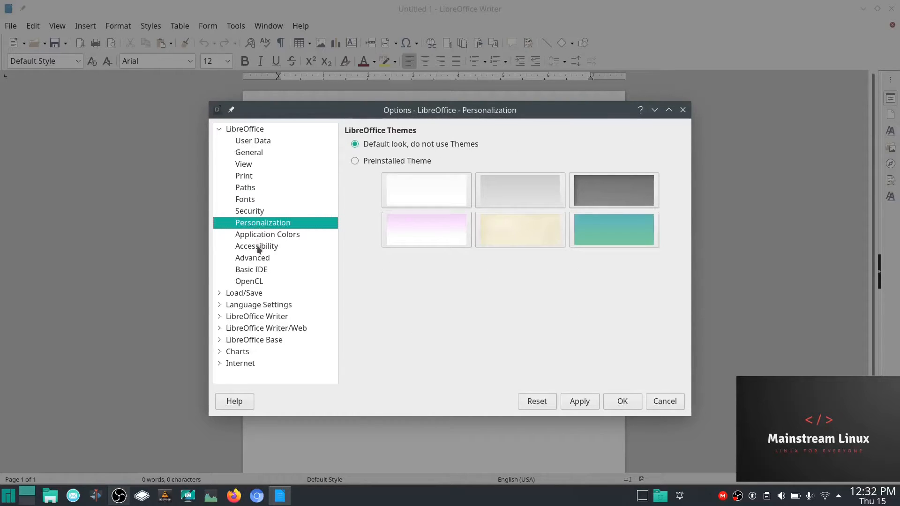
click(259, 247)
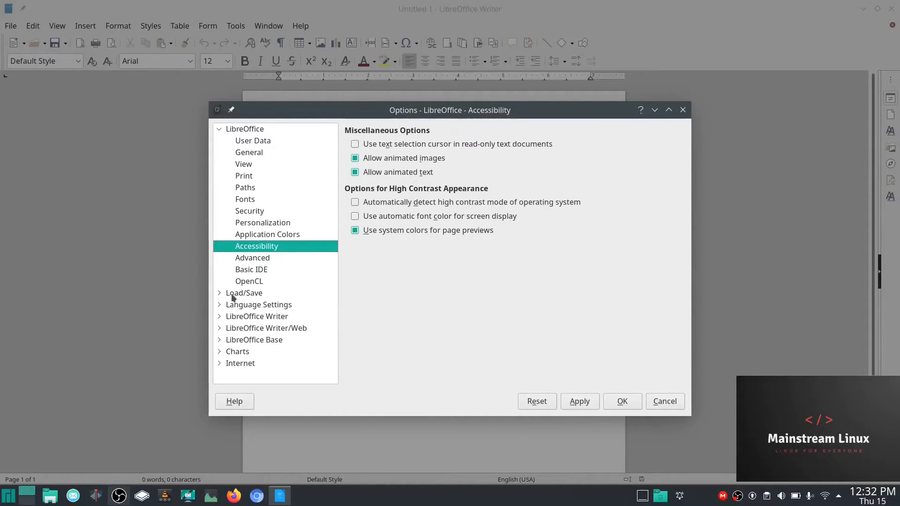
- Expand the LibreOffice Writer settings and step through General and View to Formatting Aids
click(219, 317)
scroll(241, 313, down, 2)
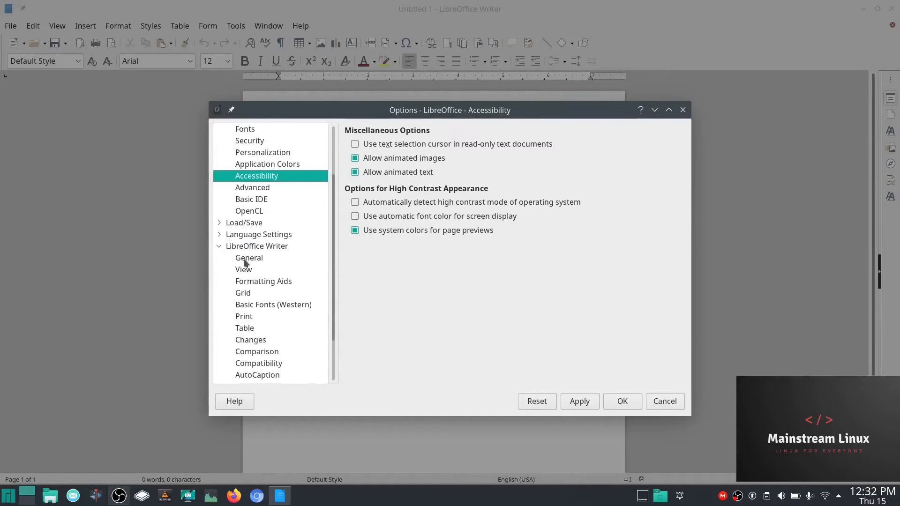
click(244, 261)
click(247, 272)
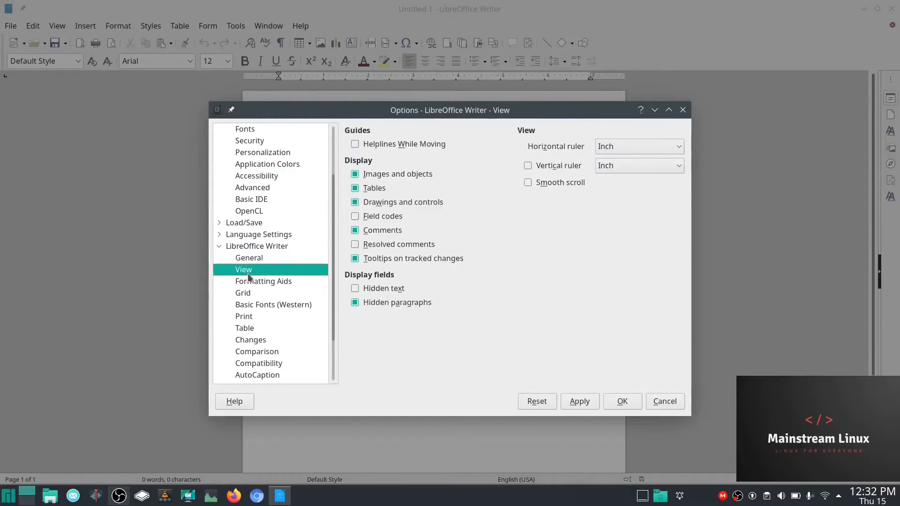
click(258, 285)
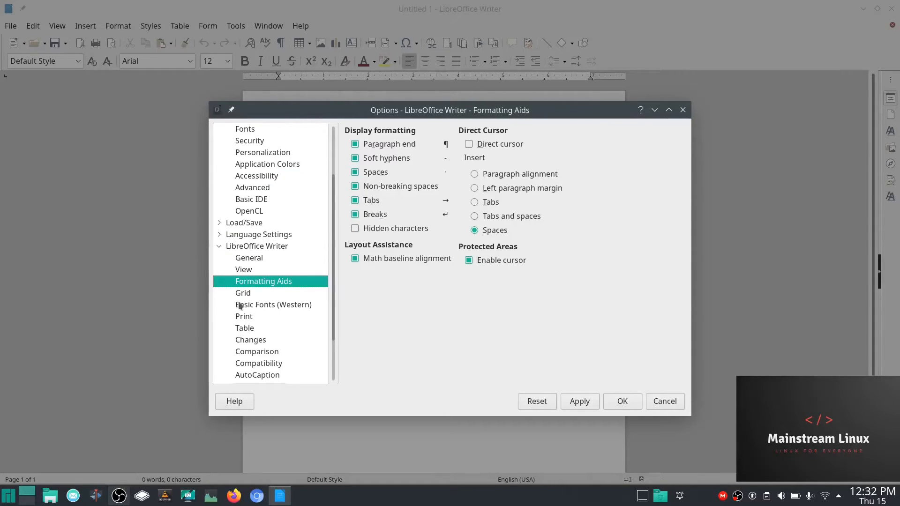
- On the Basic Fonts (Western) page, keep Arial as the Default font
click(262, 305)
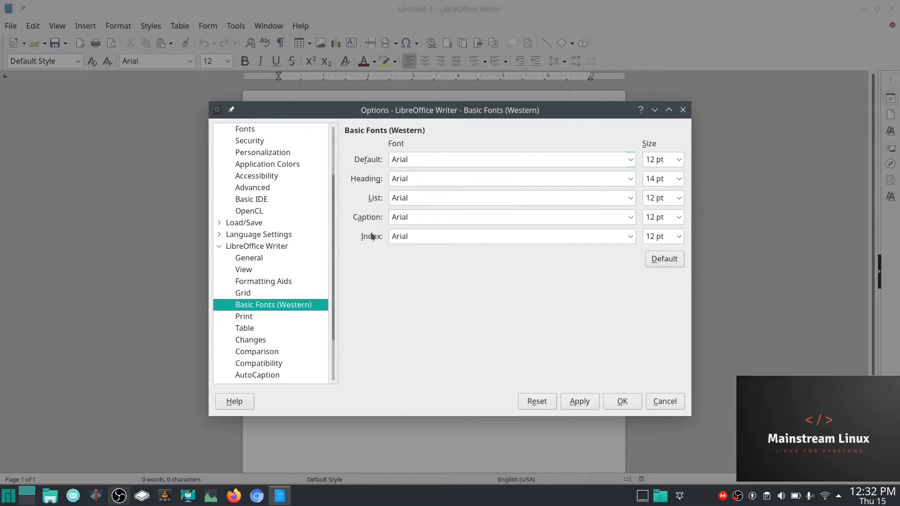
click(629, 161)
scroll(513, 263, down, 6)
scroll(513, 269, up, 8)
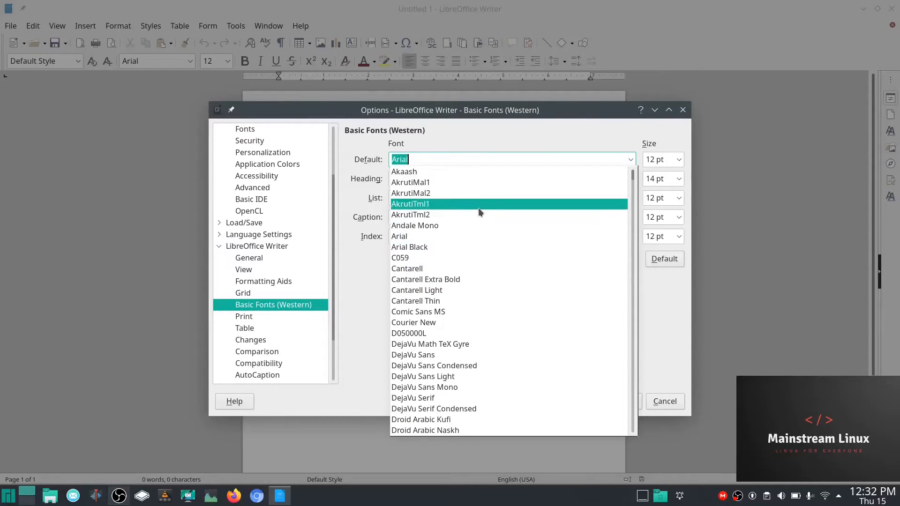
click(430, 237)
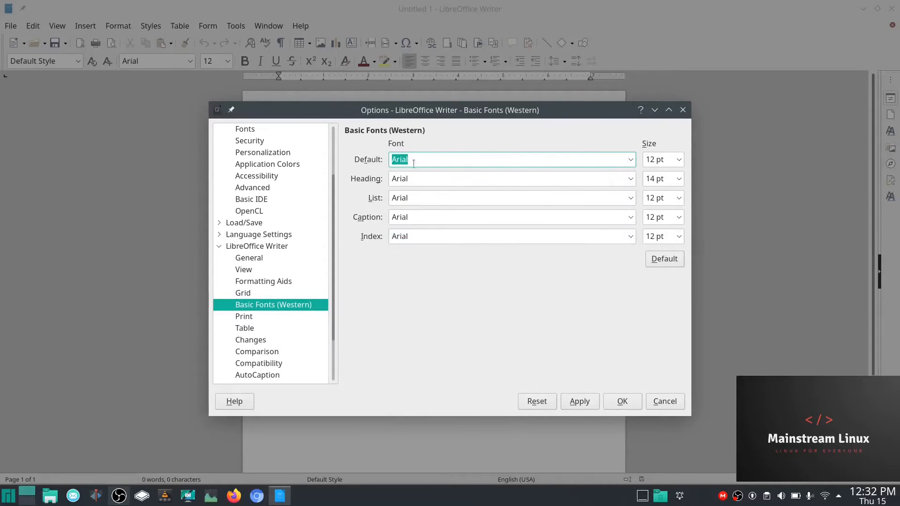
- Keep Arial as the Heading font too and apply the basic font settings
click(630, 179)
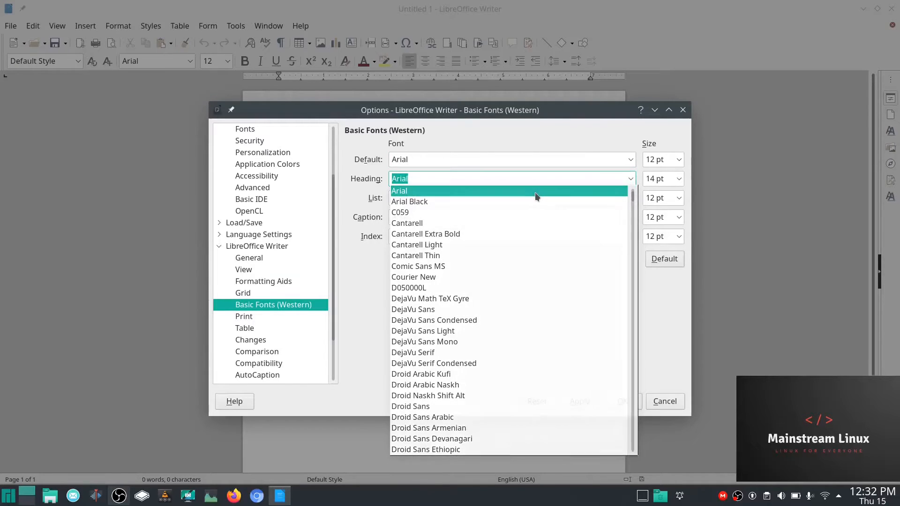
click(535, 192)
scroll(534, 191, down, 1)
scroll(573, 307, up, 2)
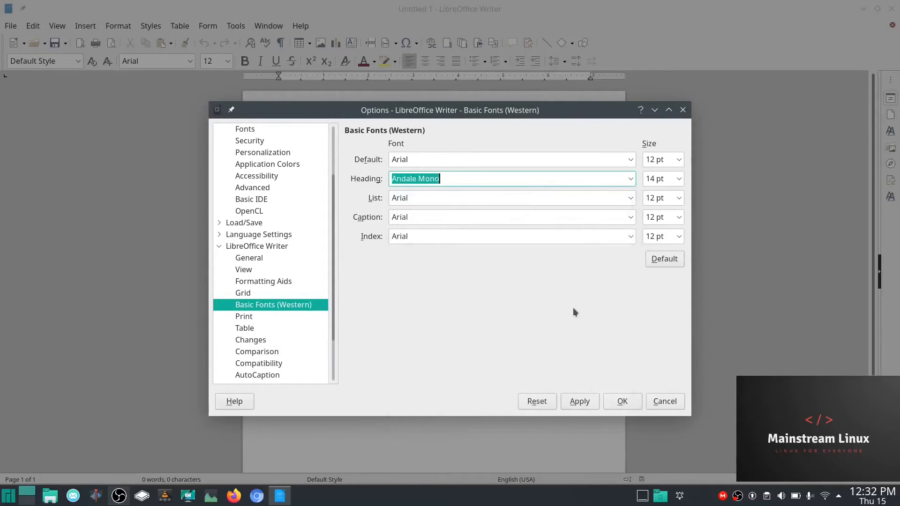
key(Down)
click(588, 403)
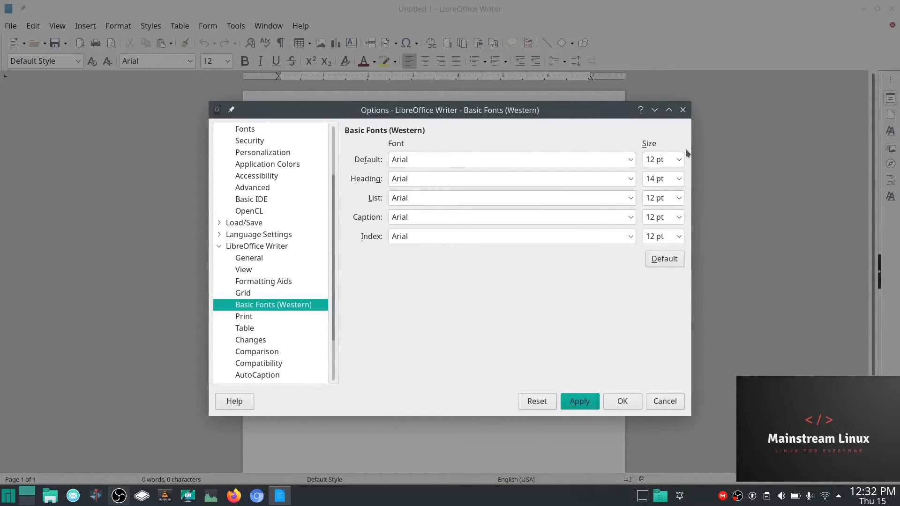
- Close the Options dialog and bring up View > User Interface
click(683, 110)
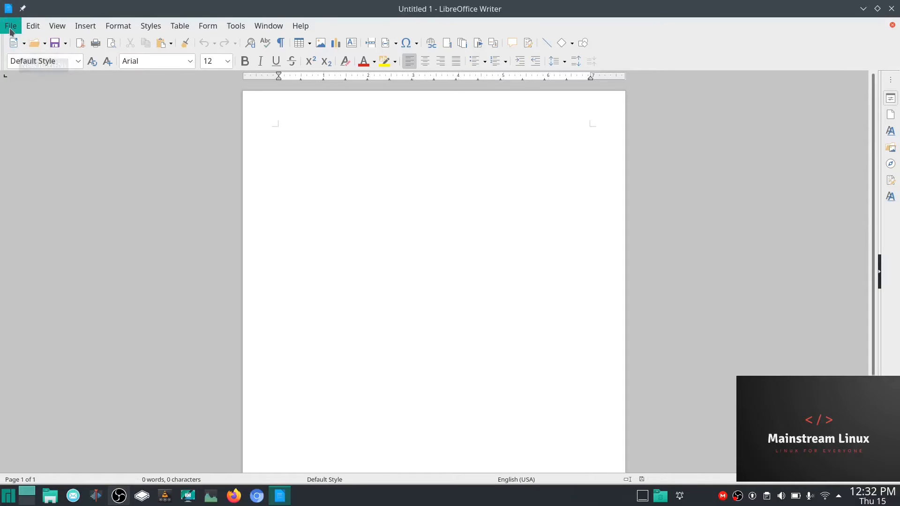
click(57, 26)
mouse_move(83, 71)
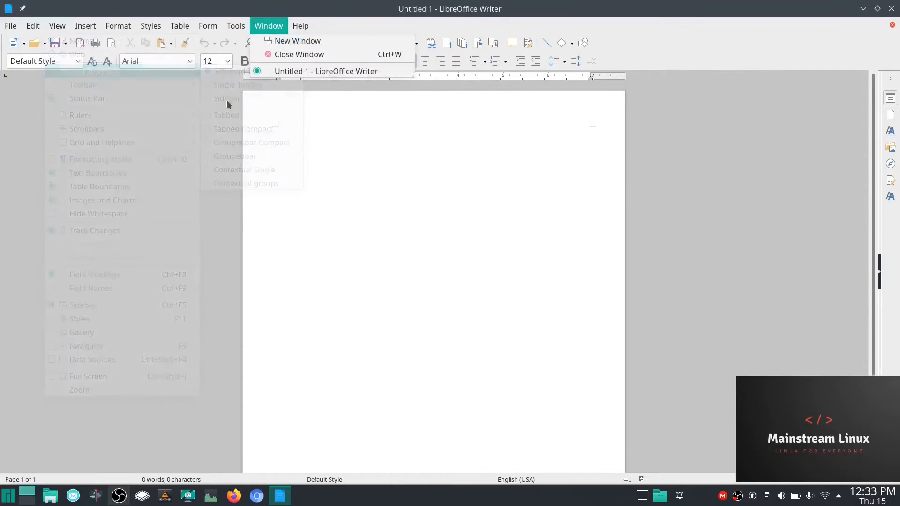
- Switch Writer's user interface to Tabbed
mouse_move(112, 27)
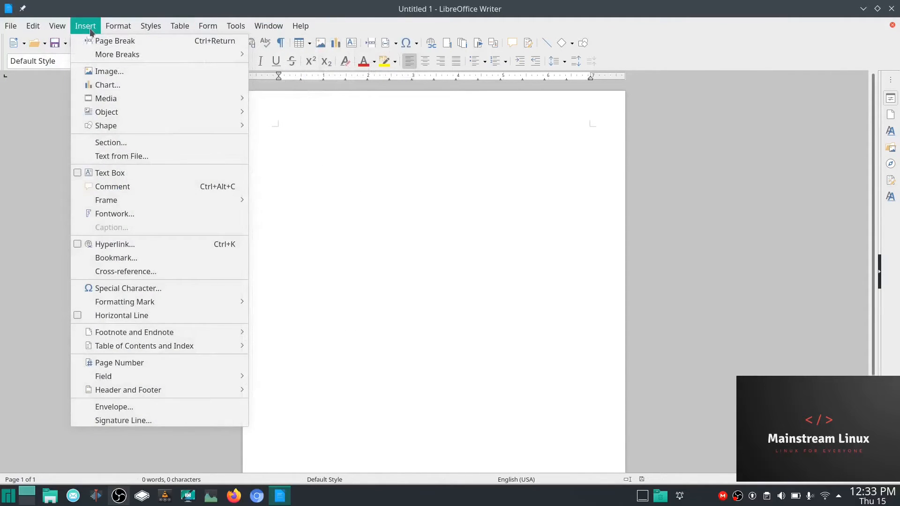
mouse_move(57, 26)
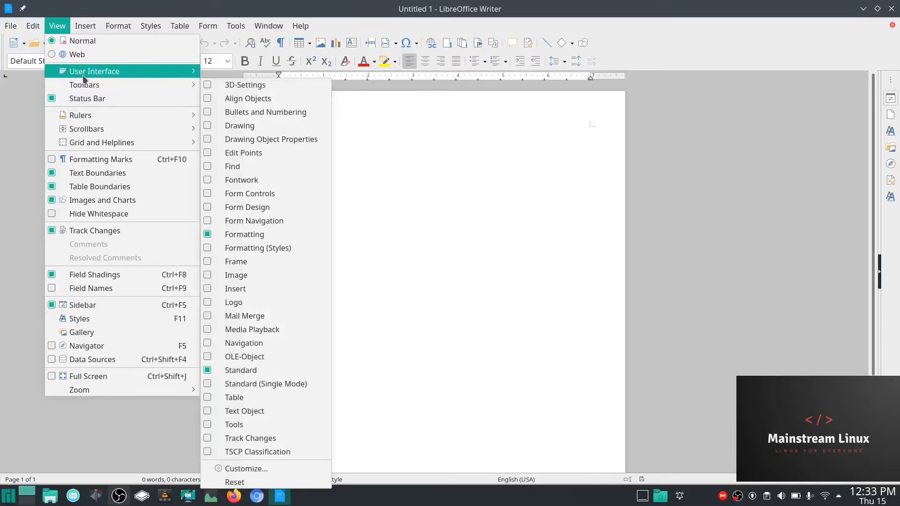
mouse_move(117, 71)
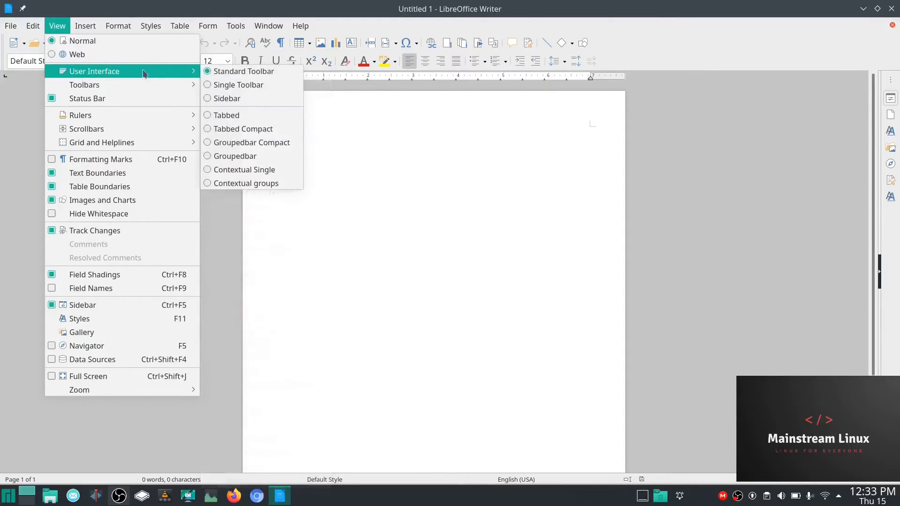
click(208, 115)
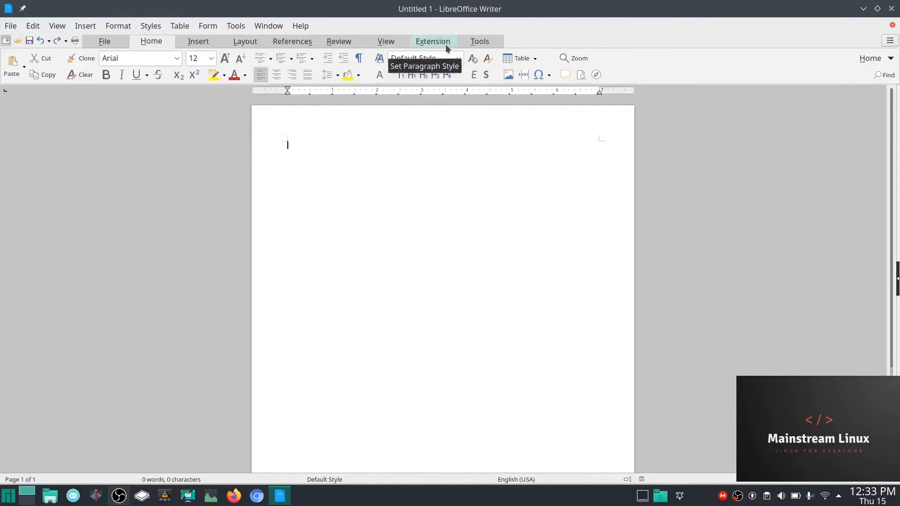
- Look through the Insert, Layout, References and Review tabs, then return to Home
click(198, 41)
click(239, 43)
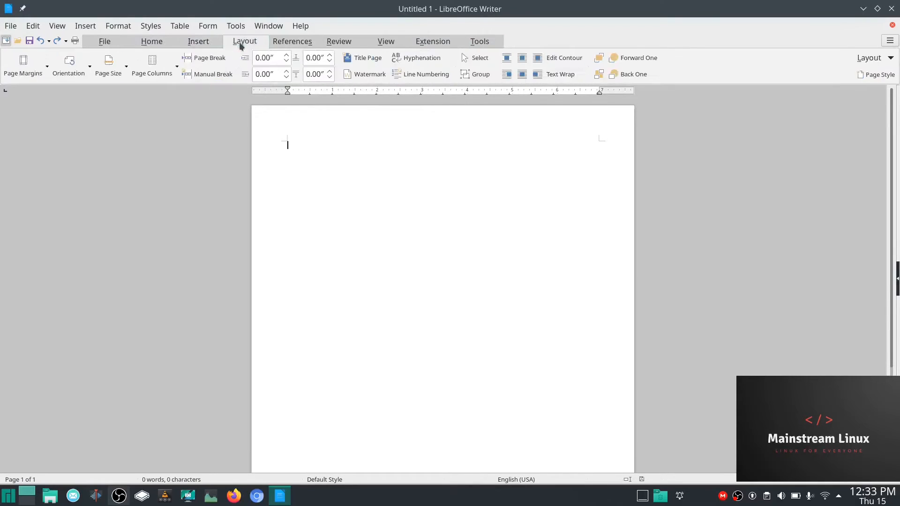
click(290, 41)
click(336, 42)
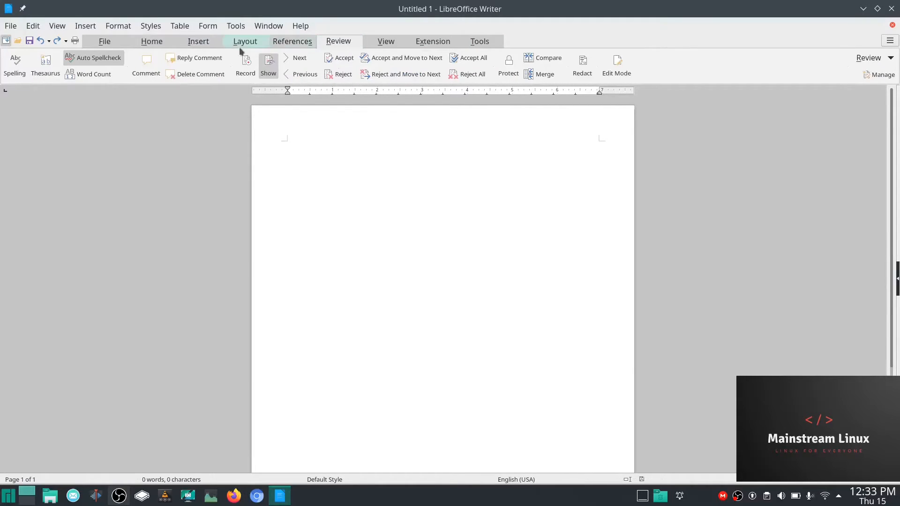
click(162, 42)
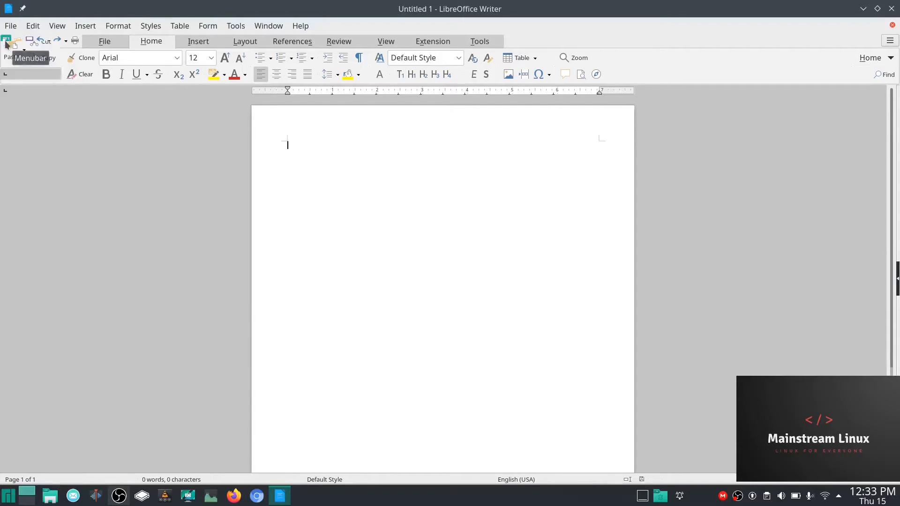
- Hide the classic menu bar with the Menubar toggle, leaving it off
click(6, 42)
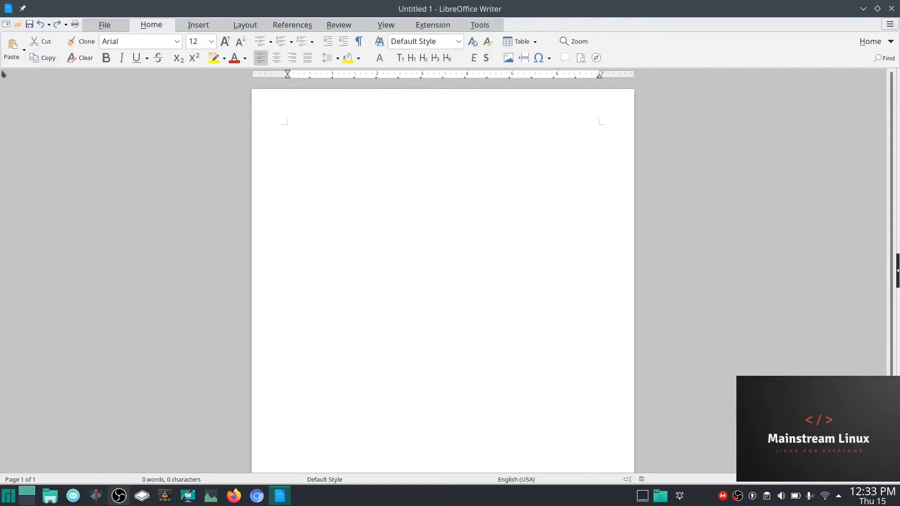
click(6, 26)
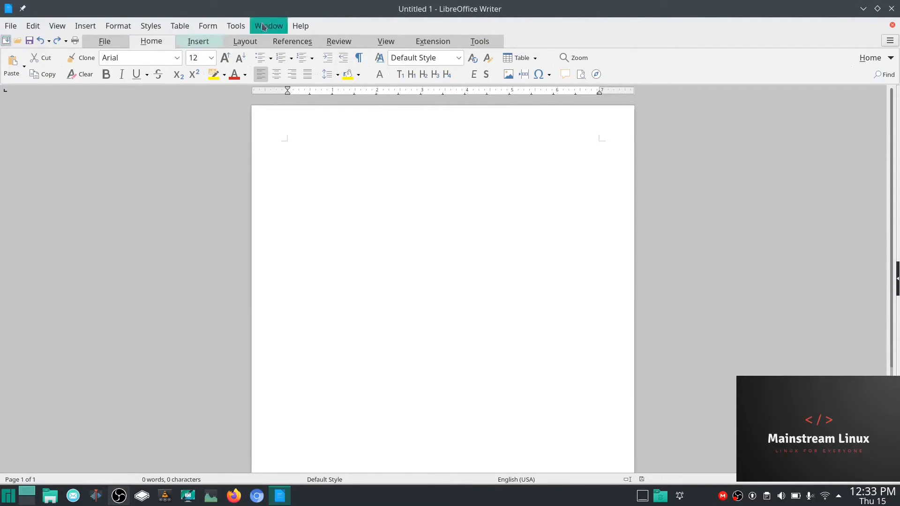
click(6, 41)
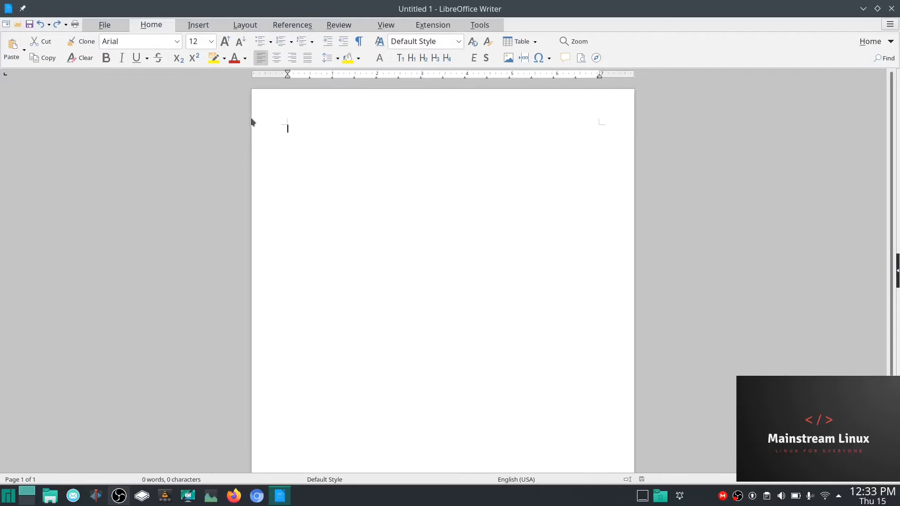
- Close Writer and launch LibreOffice Calc from the Office category
click(892, 9)
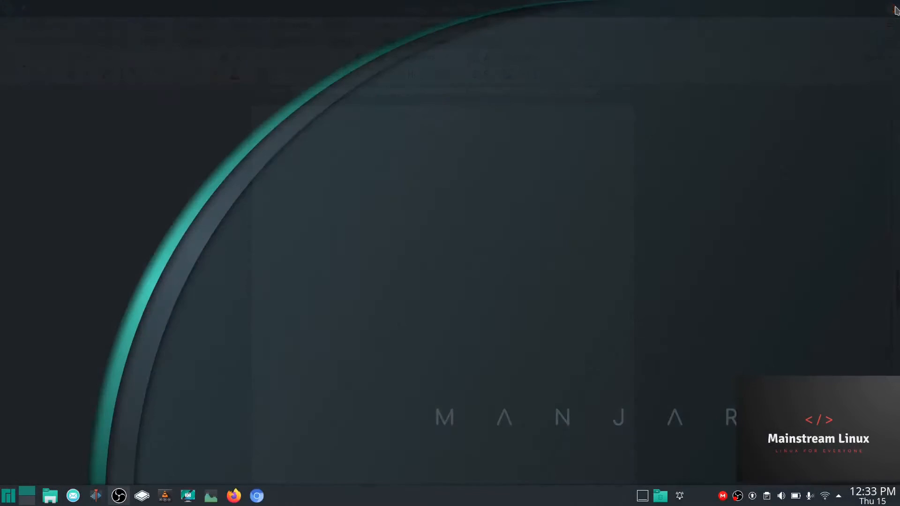
click(8, 495)
click(90, 460)
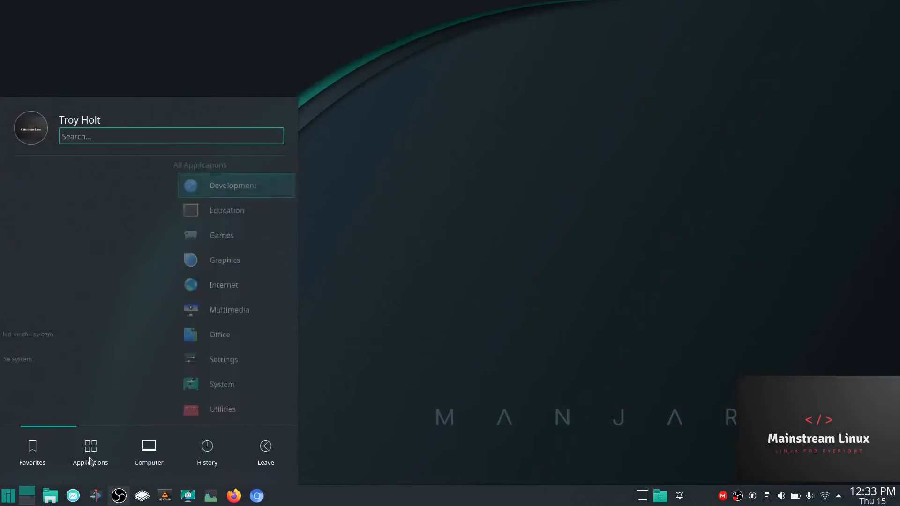
click(58, 333)
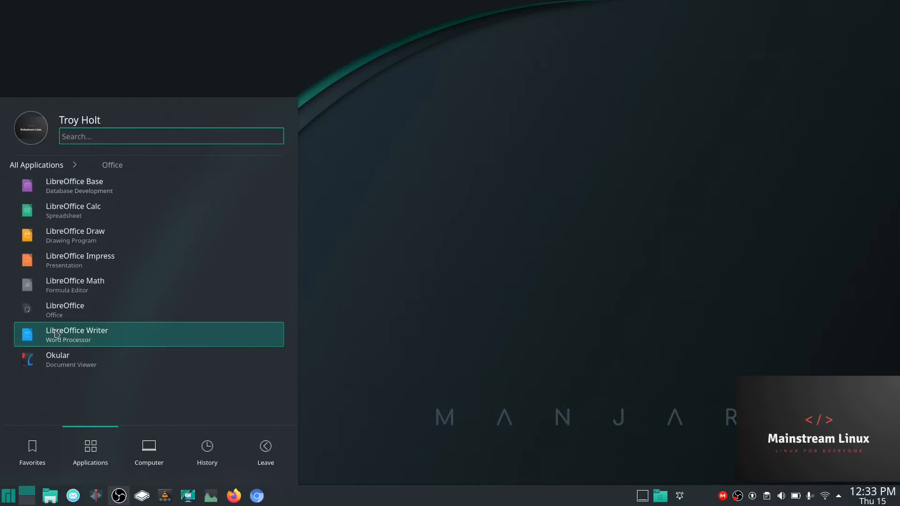
click(73, 215)
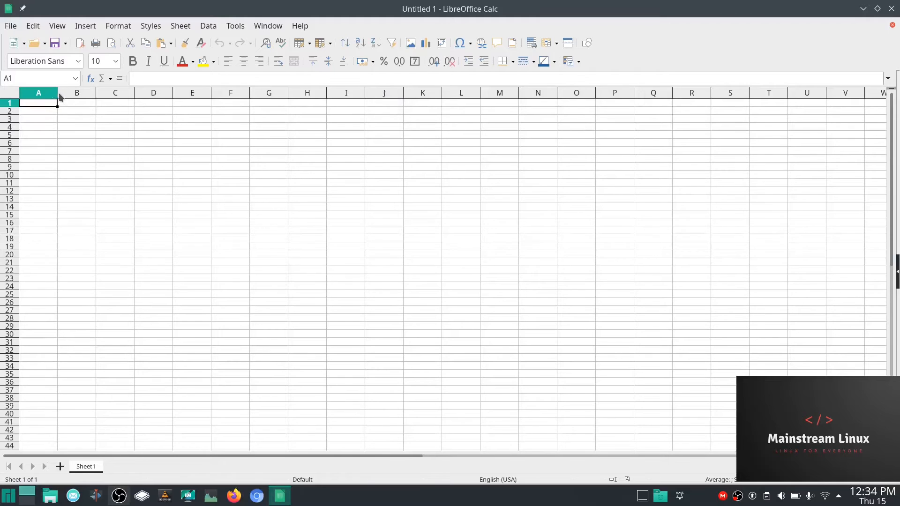
- Widen column A, close Calc with Don't Save, and relaunch LibreOffice Writer
mouse_move(59, 93)
mouse_down()
mouse_move(98, 92)
mouse_move(57, 96)
mouse_up()
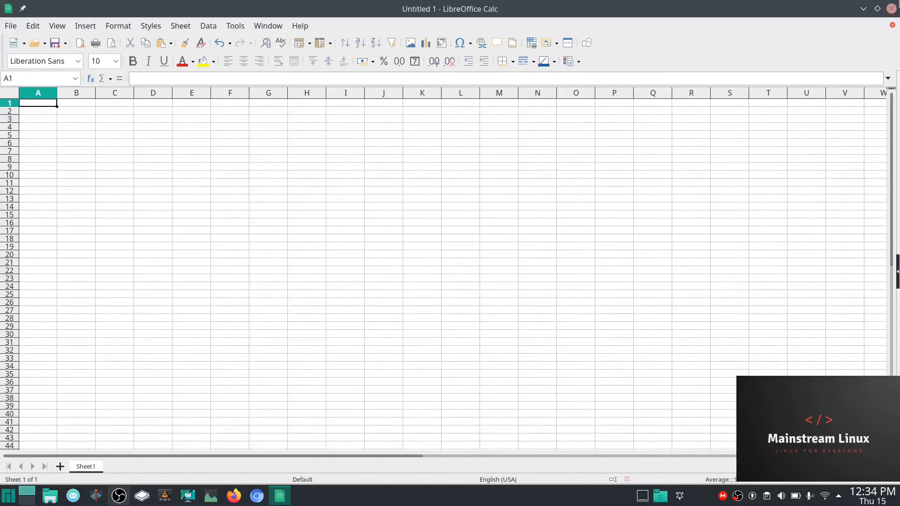
click(891, 9)
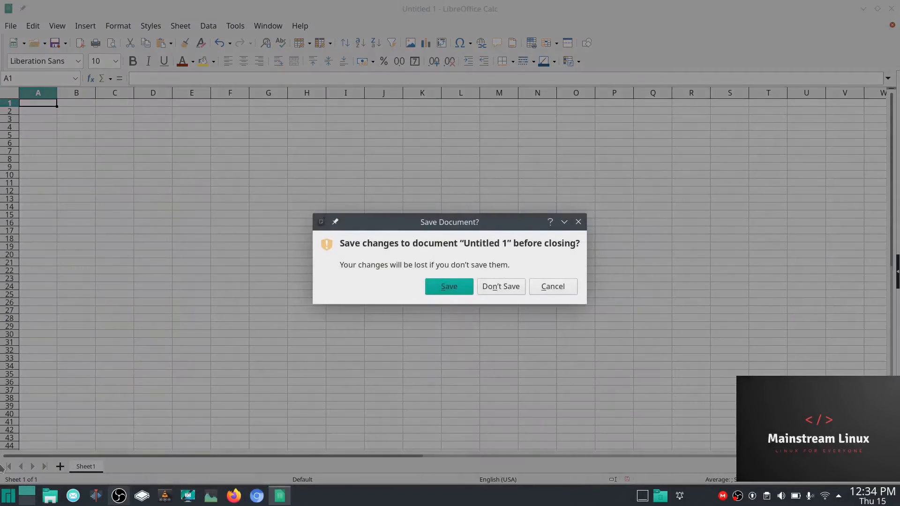
click(501, 287)
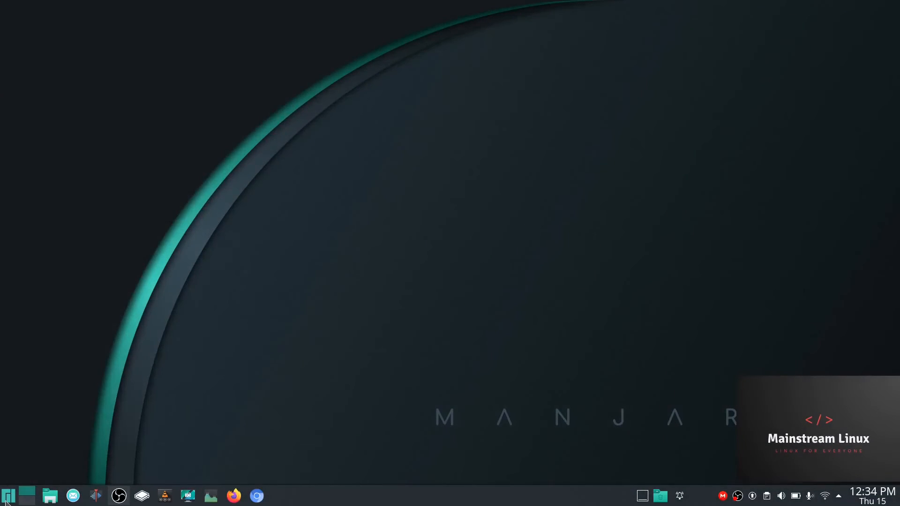
click(4, 495)
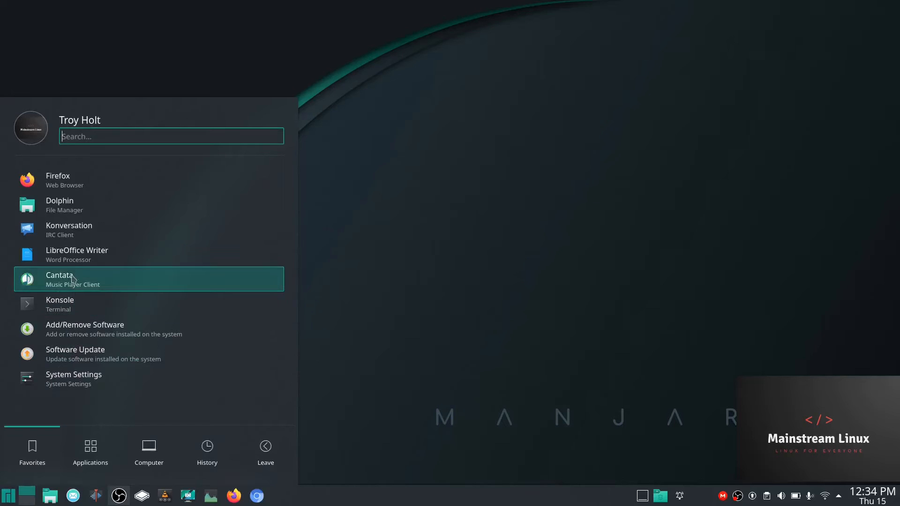
click(74, 257)
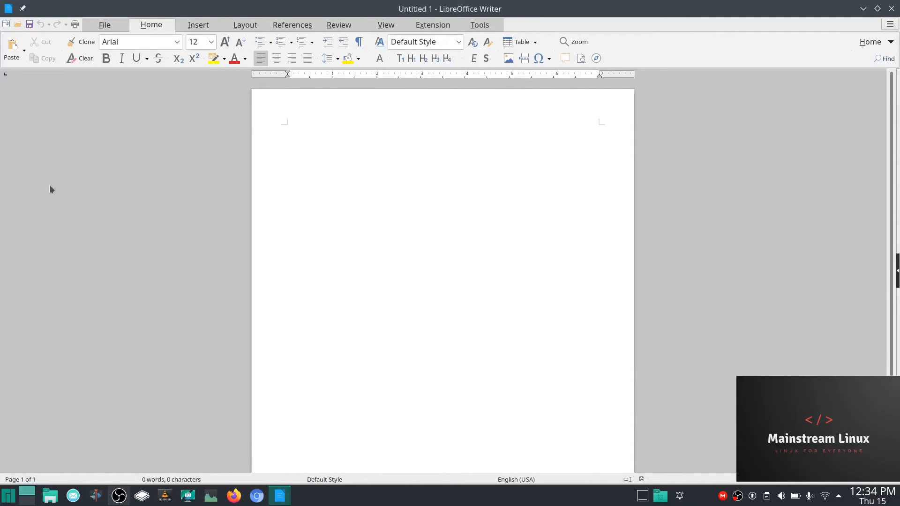
- Show the menu bar and open the LibreOffice View page in Tools > Options
click(6, 24)
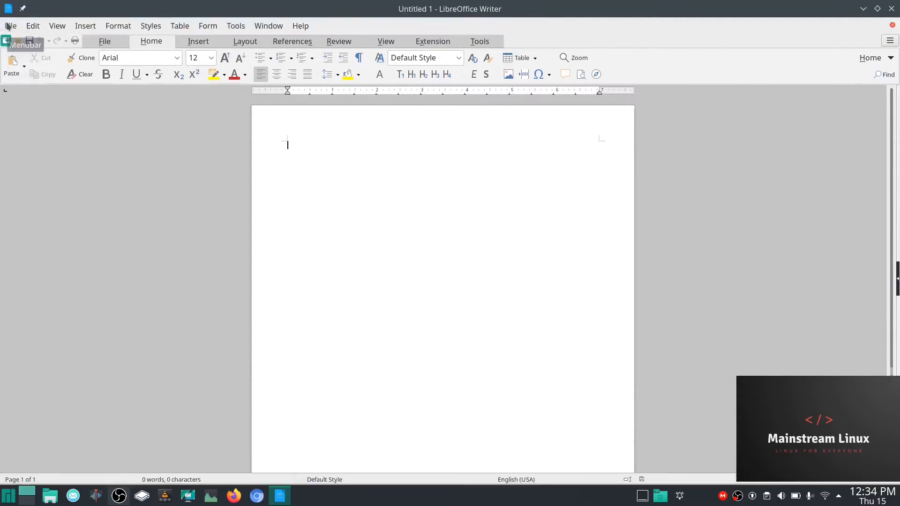
click(236, 26)
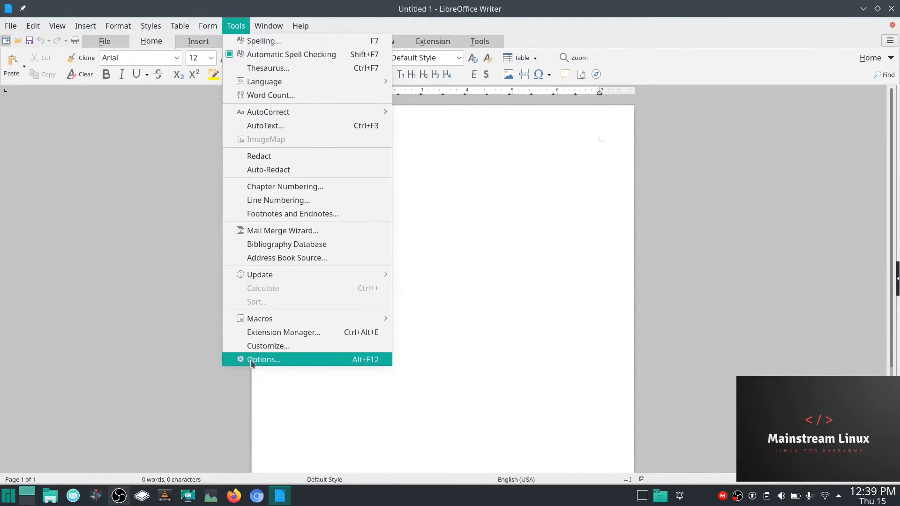
click(250, 359)
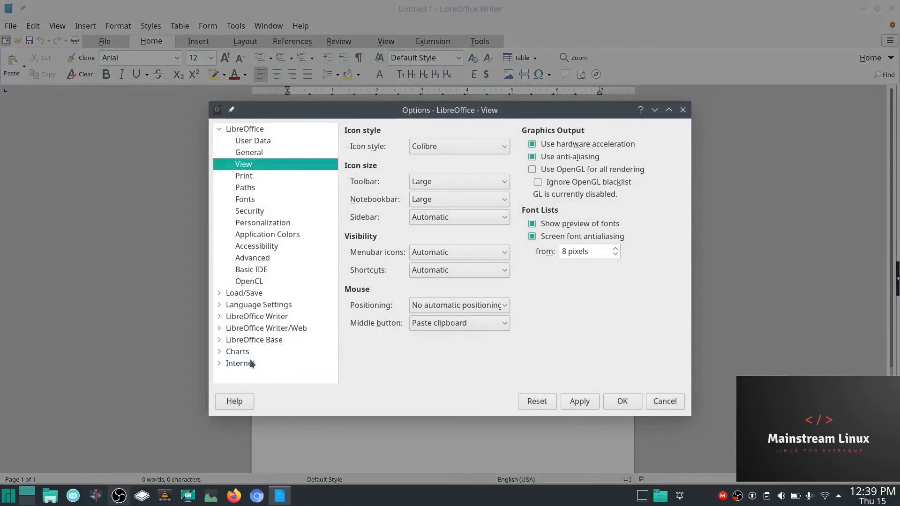
click(219, 131)
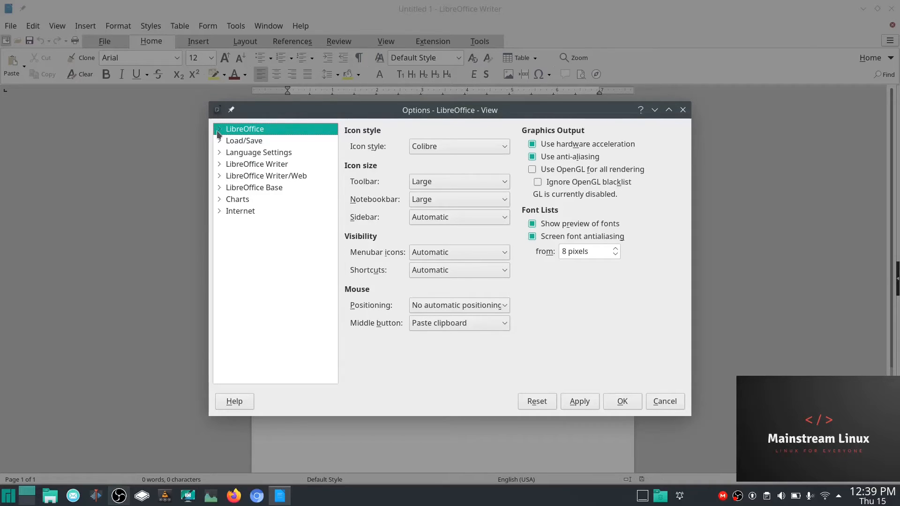
click(219, 130)
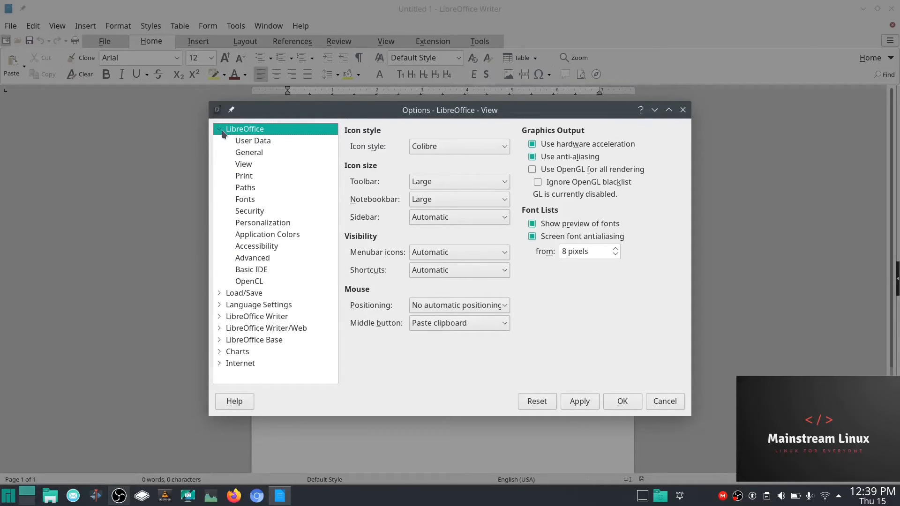
click(246, 167)
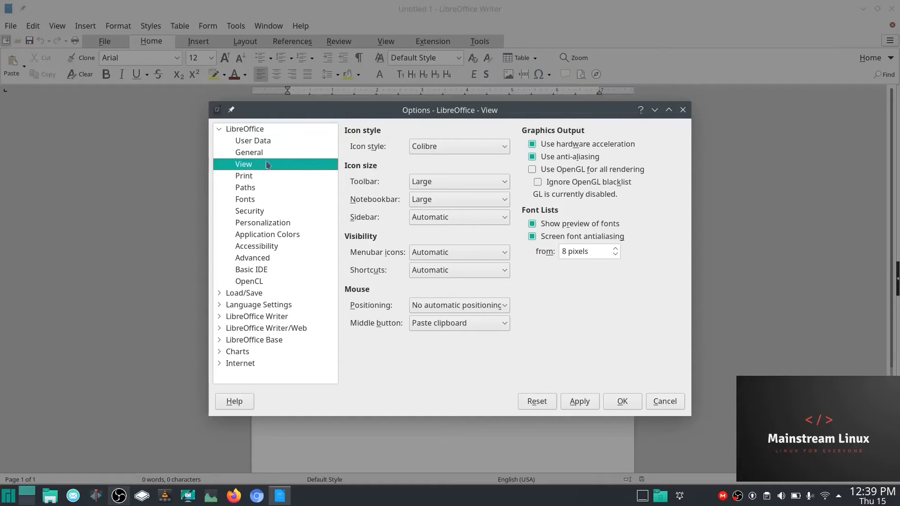
- Set and apply the Breeze icon style
click(507, 147)
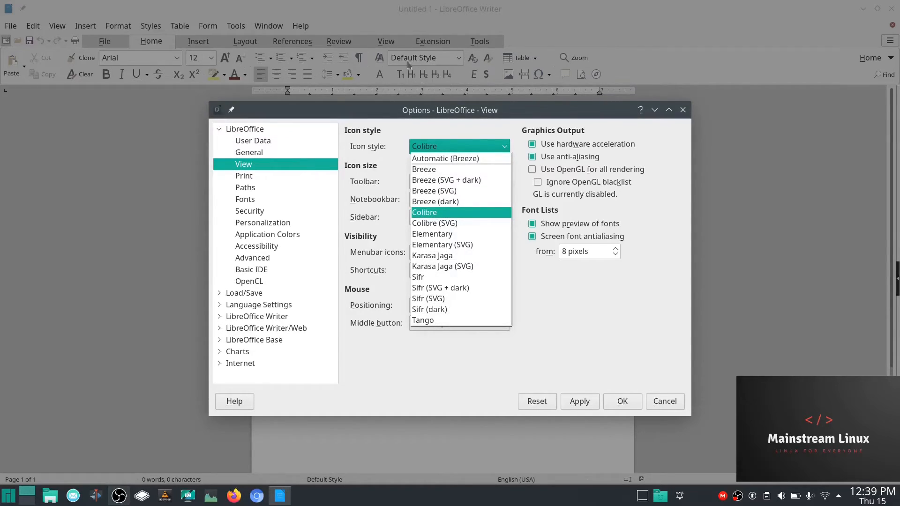
click(423, 170)
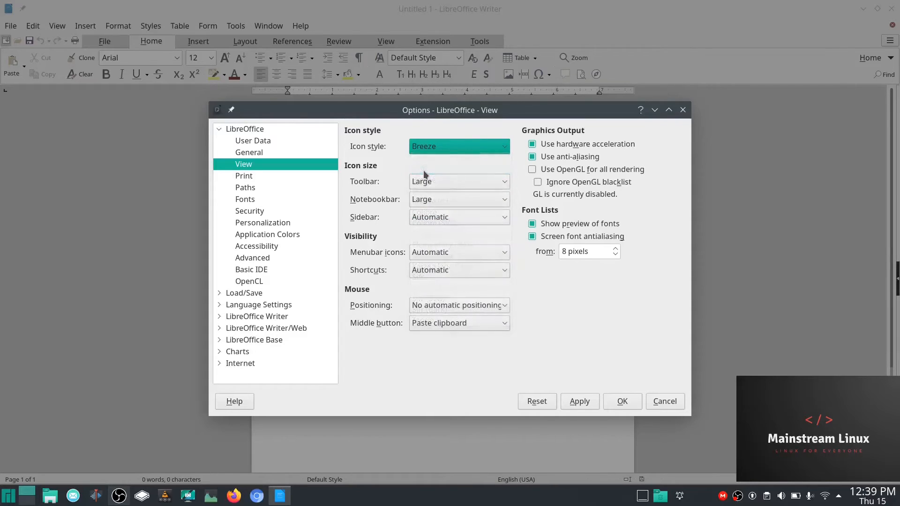
click(580, 402)
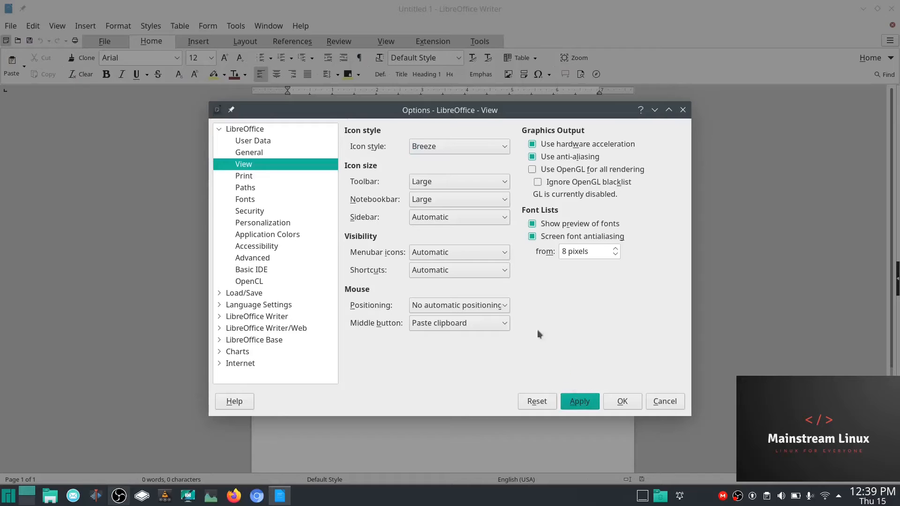
- Change the icon style to Breeze (SVG + dark), apply it, and minimize Writer
drag(565, 180, 475, 154)
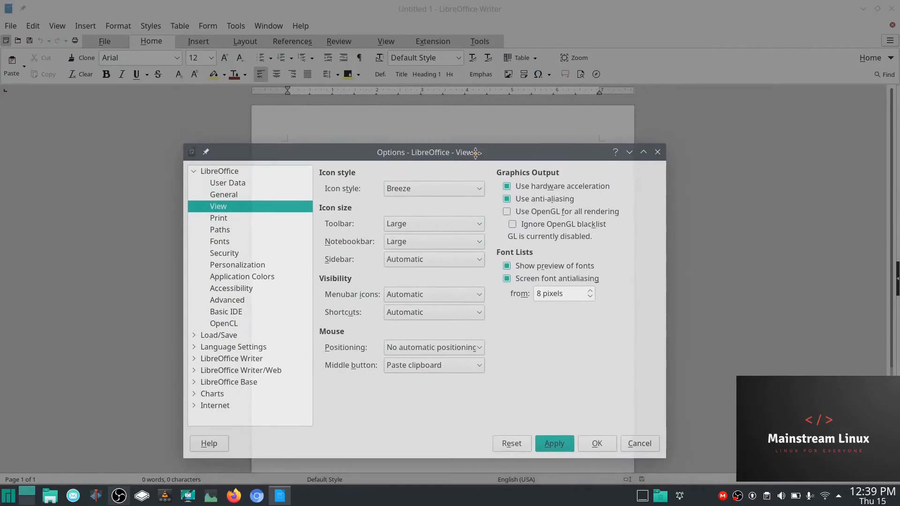
click(482, 189)
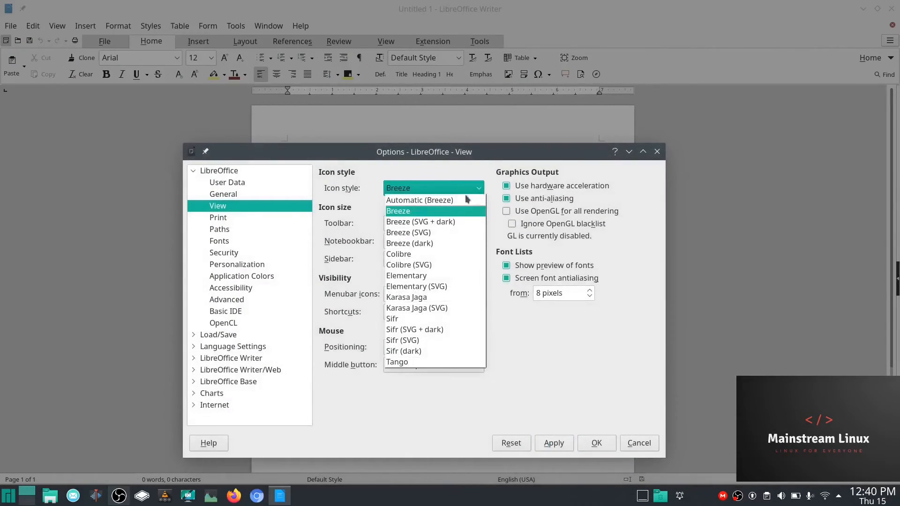
click(434, 222)
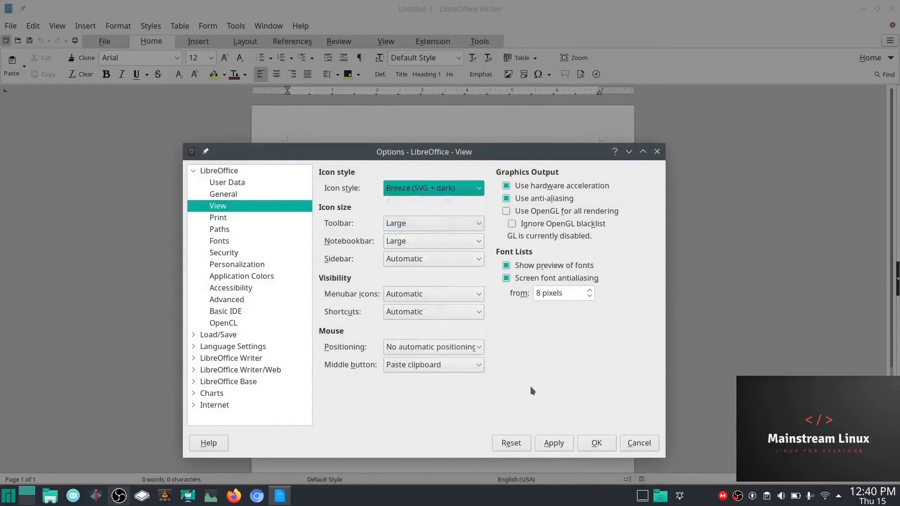
click(549, 447)
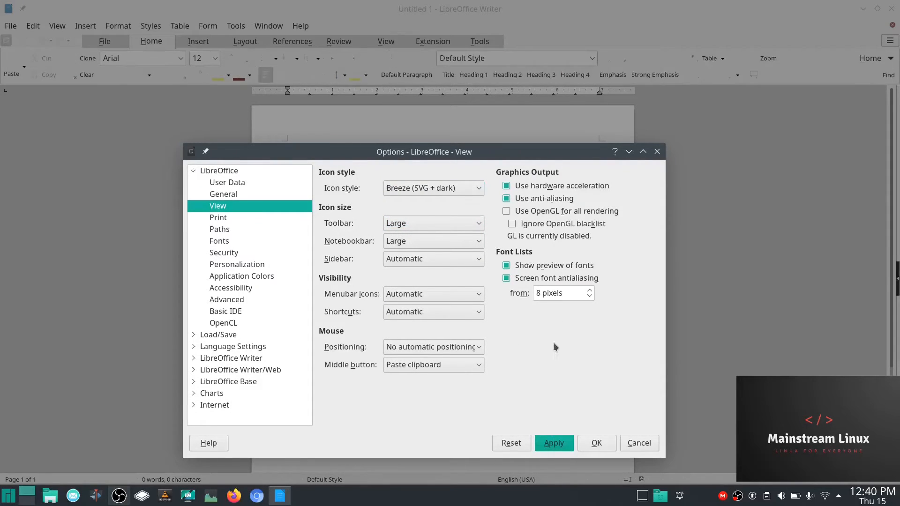
click(629, 153)
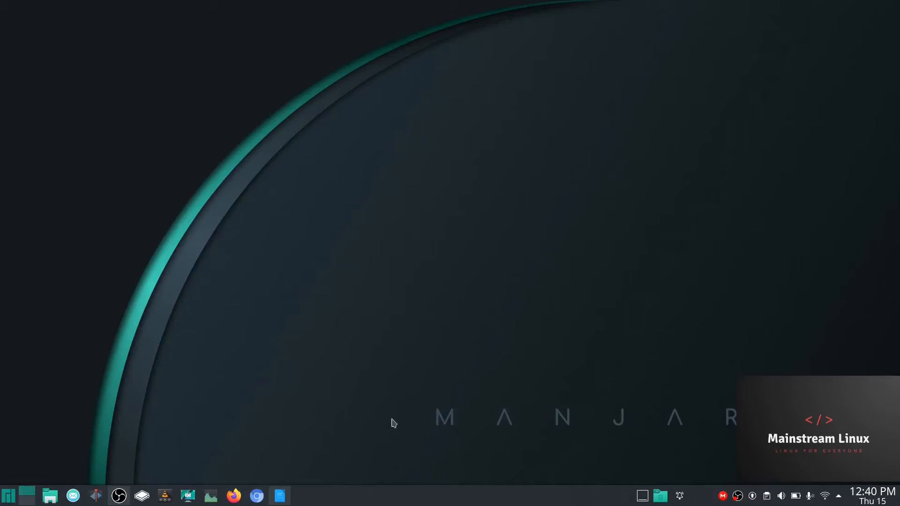
- Restore Writer, close the Options dialog, and launch System Settings
click(279, 496)
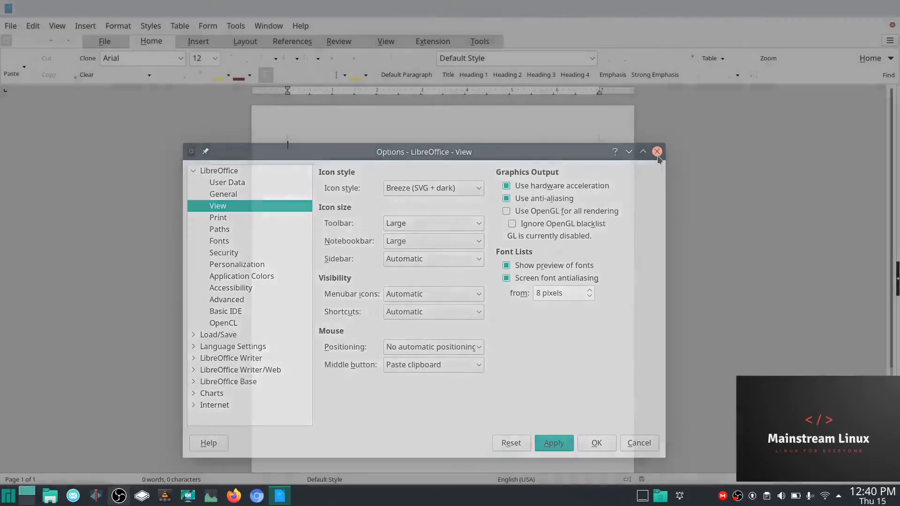
click(657, 152)
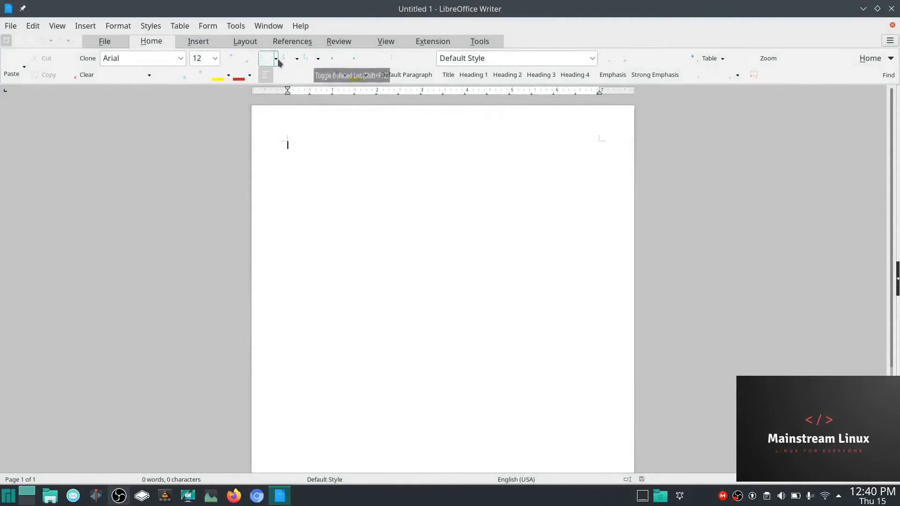
click(11, 499)
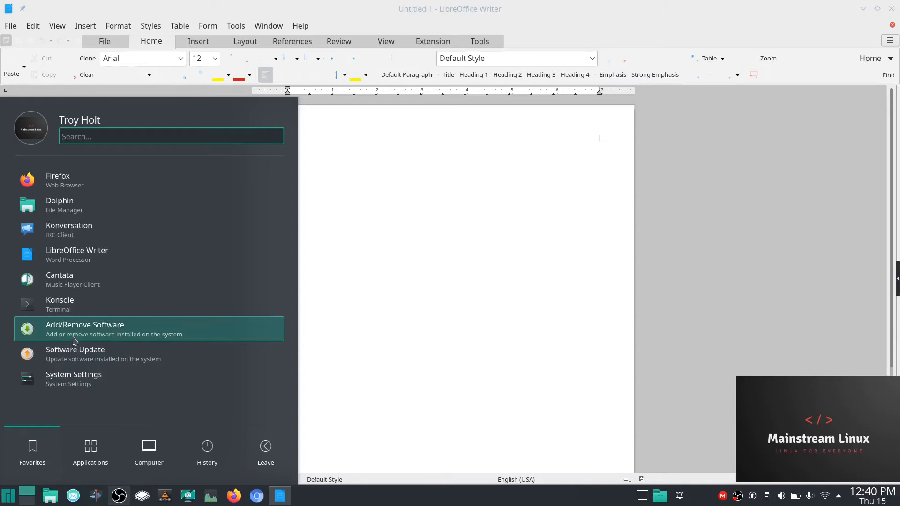
click(68, 379)
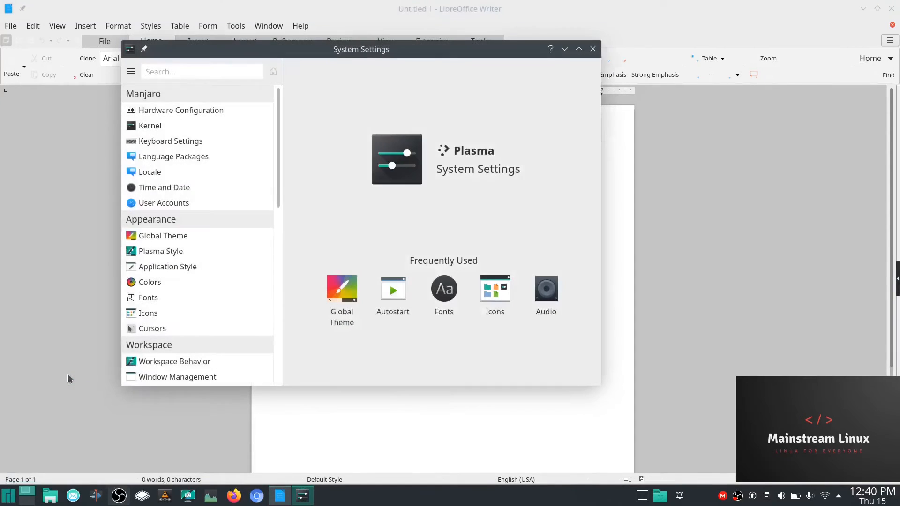
- Apply the Breeze Dark global theme, then close System Settings and Writer with the menu bar hidden
click(163, 235)
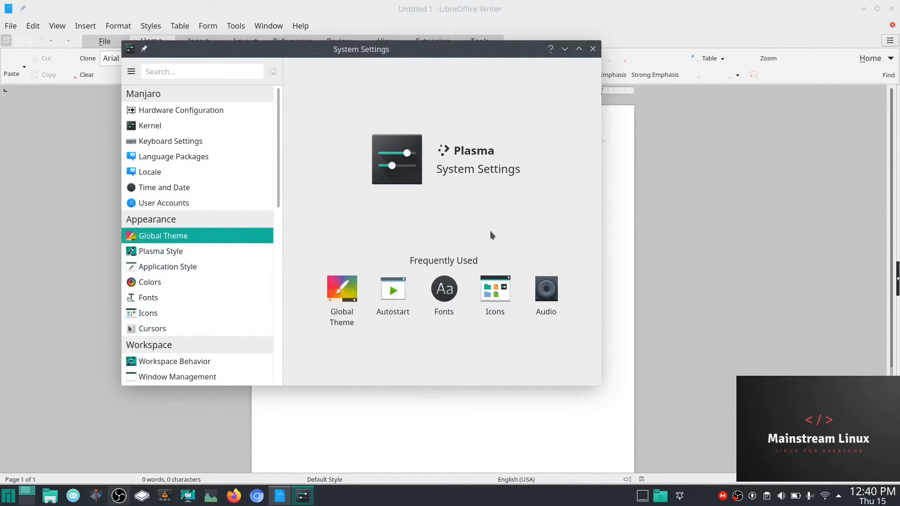
click(378, 229)
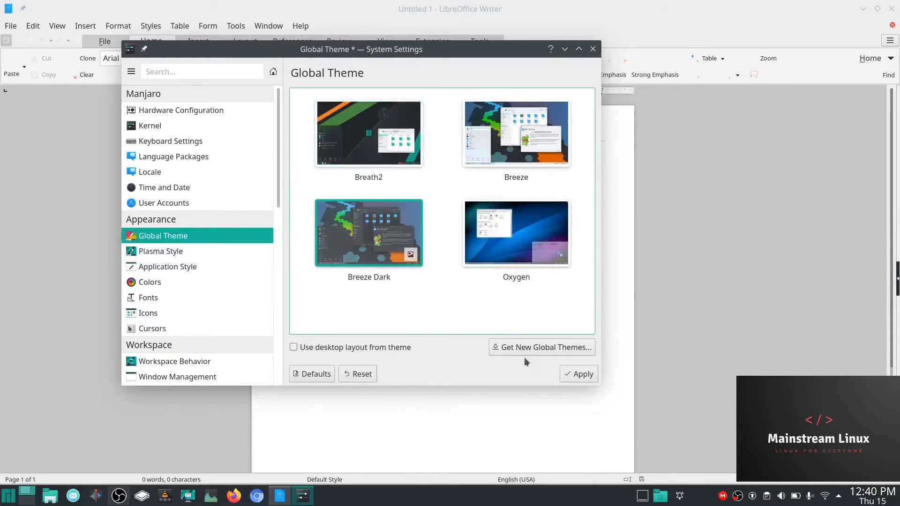
click(581, 376)
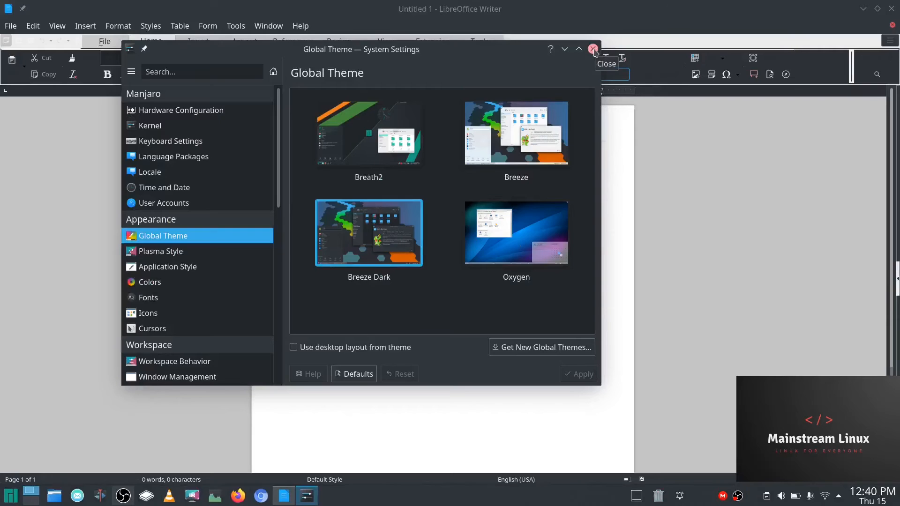
click(593, 49)
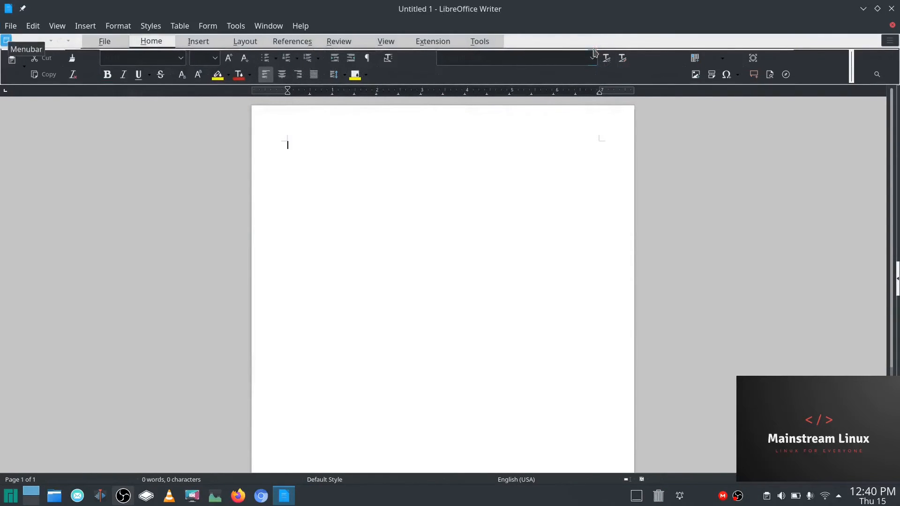
click(6, 41)
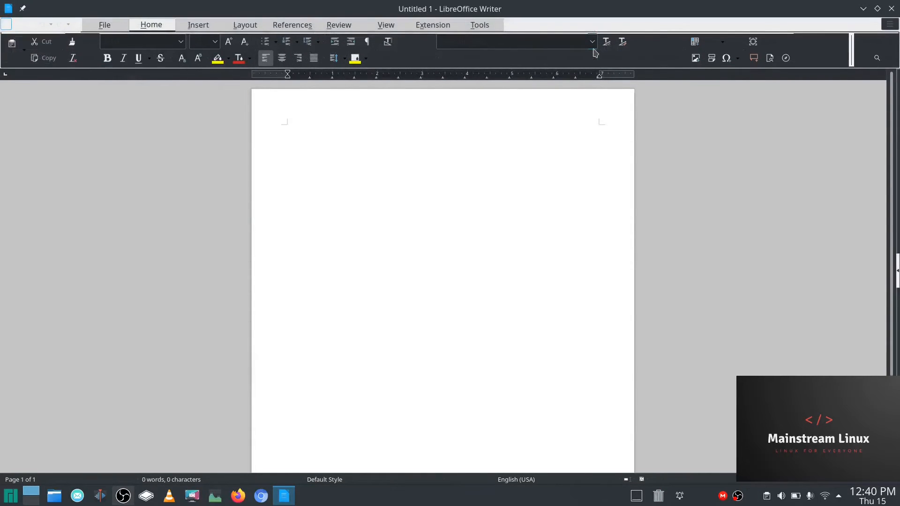
click(891, 8)
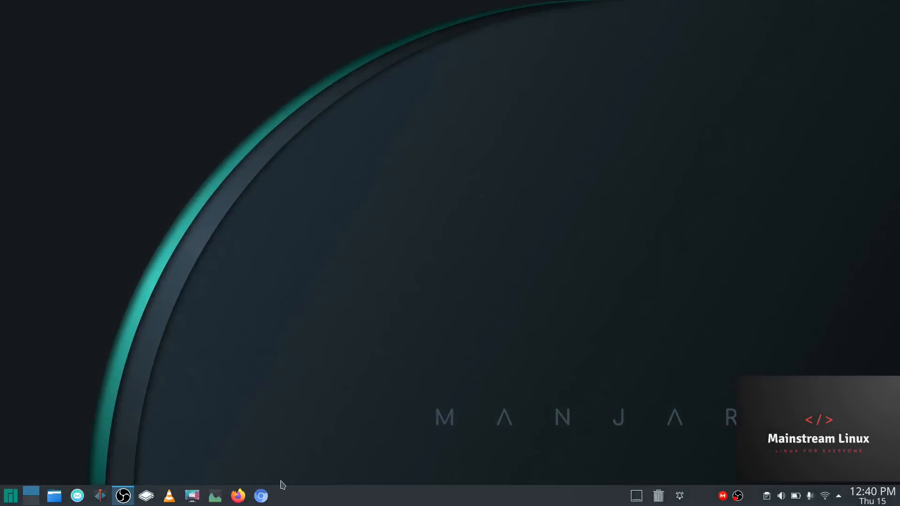
- Relaunch LibreOffice Writer and turn the classic menu bar back on above the tabbed toolbar
click(10, 495)
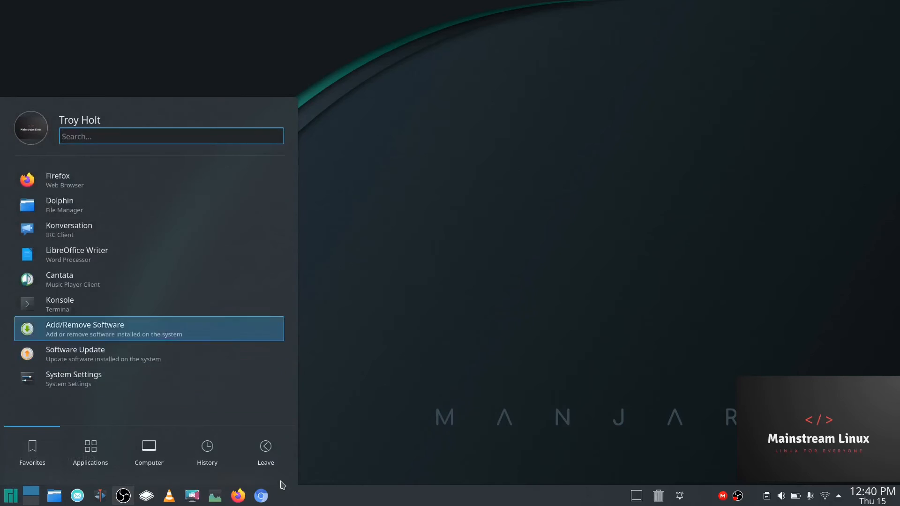
click(64, 255)
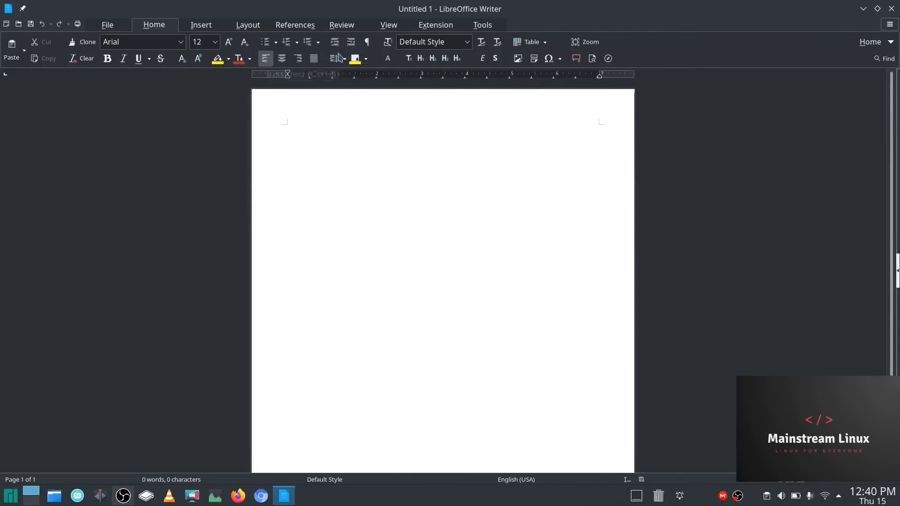
click(7, 24)
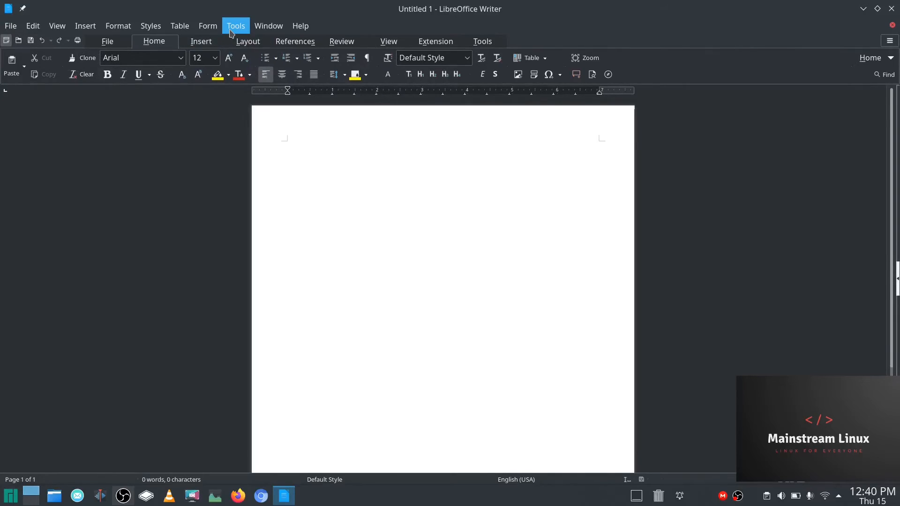